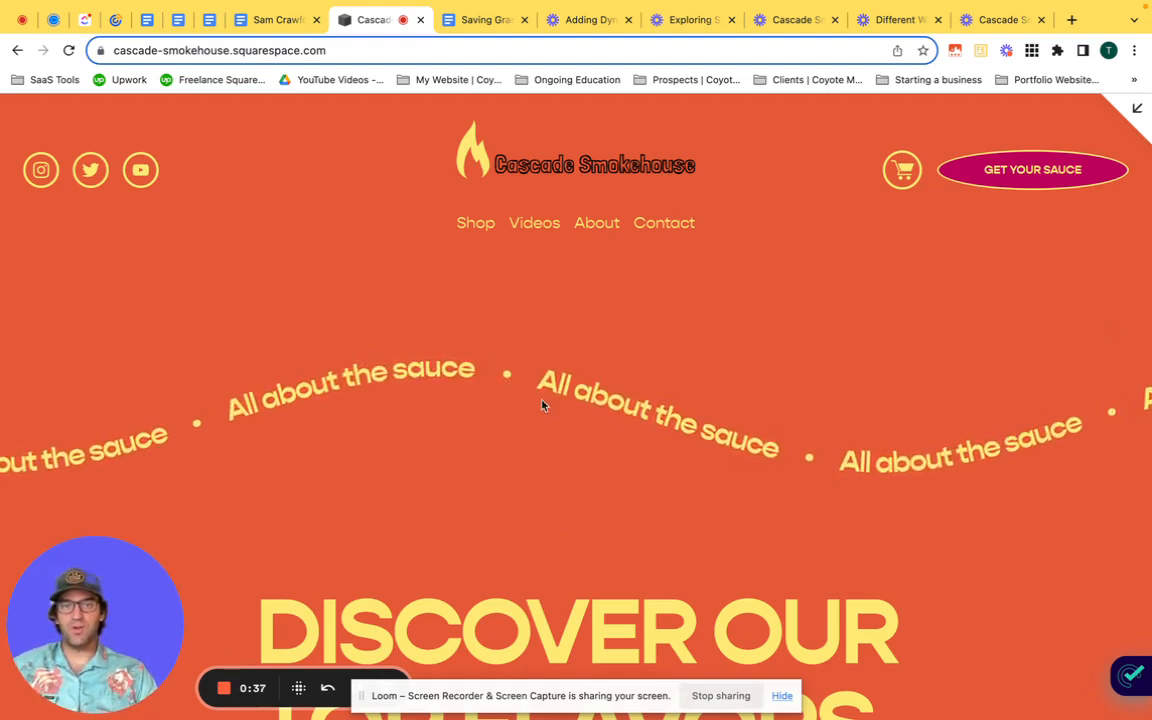
# Step: Open the Home page for editing and bring up the content settings of the "All about the sauce" scrolling block
pyautogui.click(1140, 112)
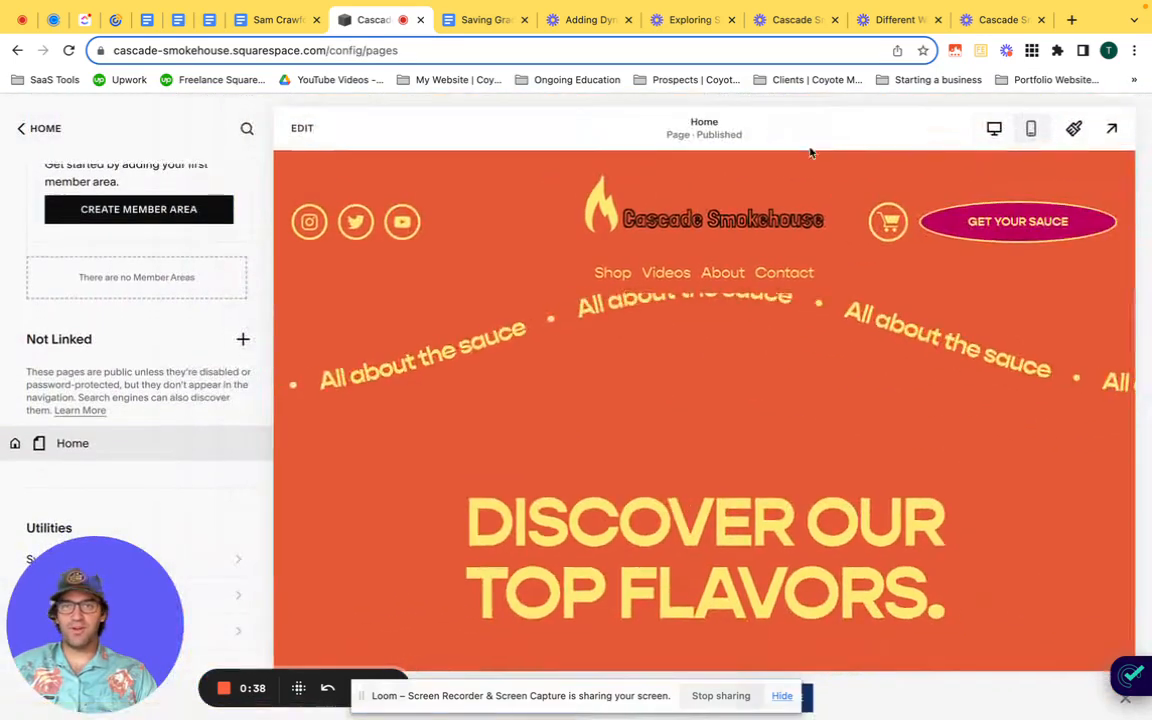
pyautogui.scroll(3, 733, 473)
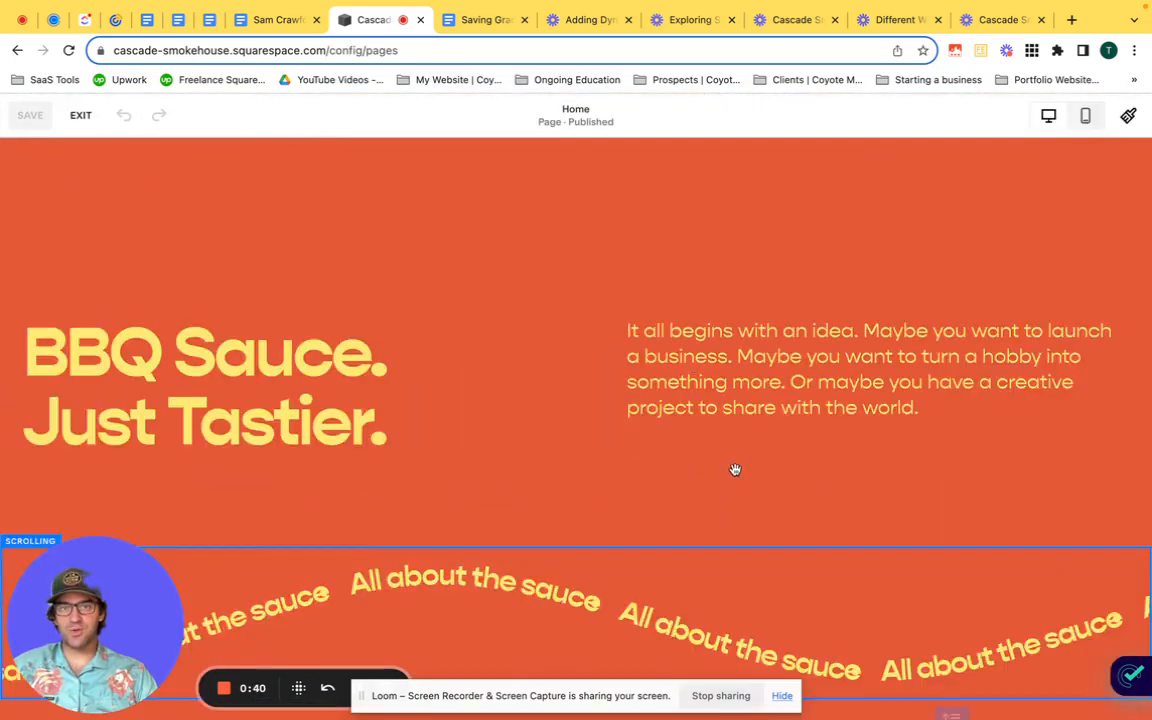
pyautogui.click(663, 505)
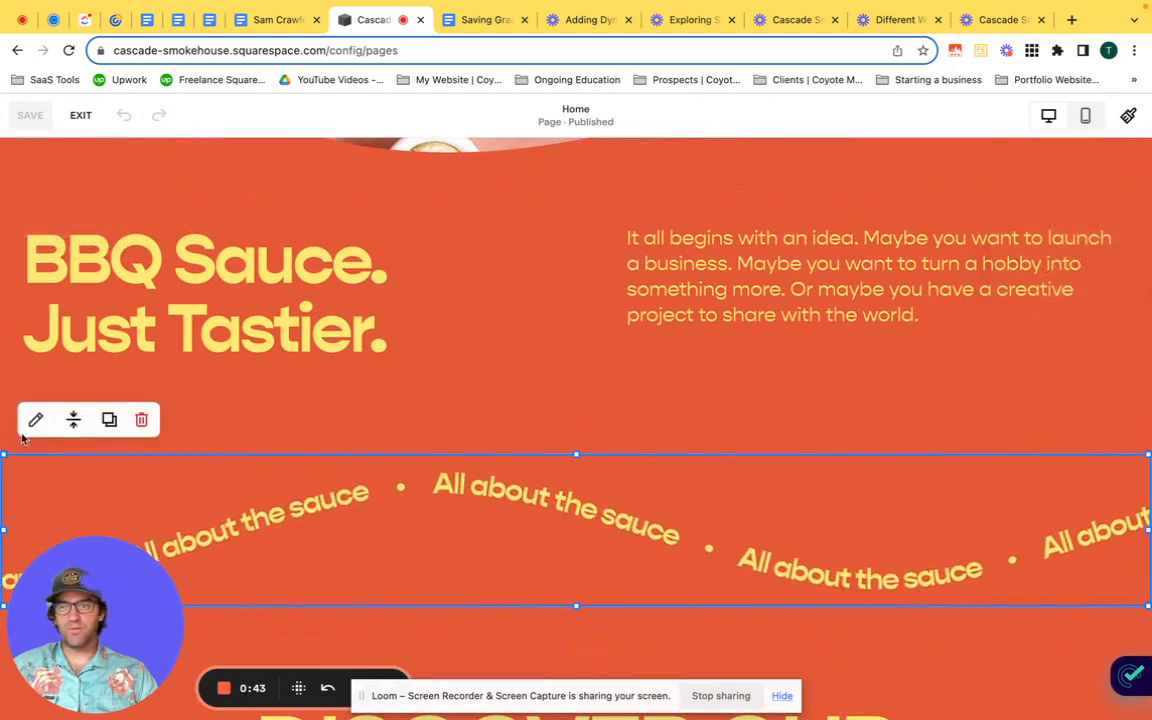
pyautogui.click(33, 417)
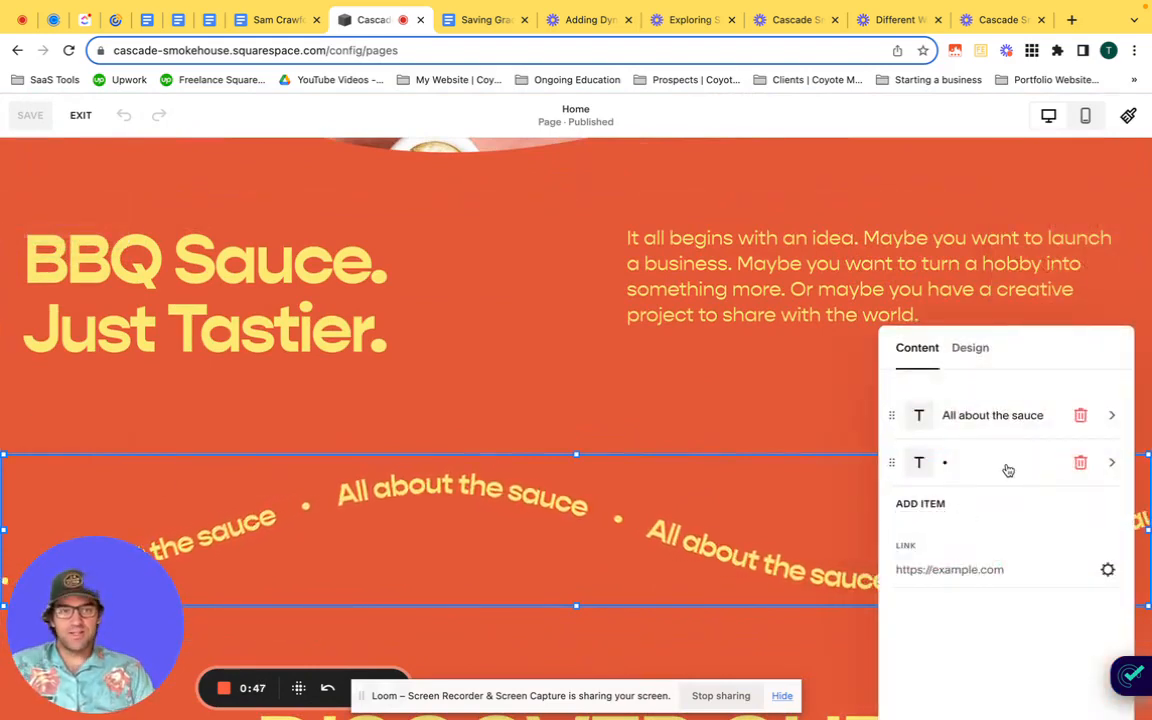
# Step: Add a text item reading "And the Flavor!" to the scrolling block
pyautogui.click(915, 505)
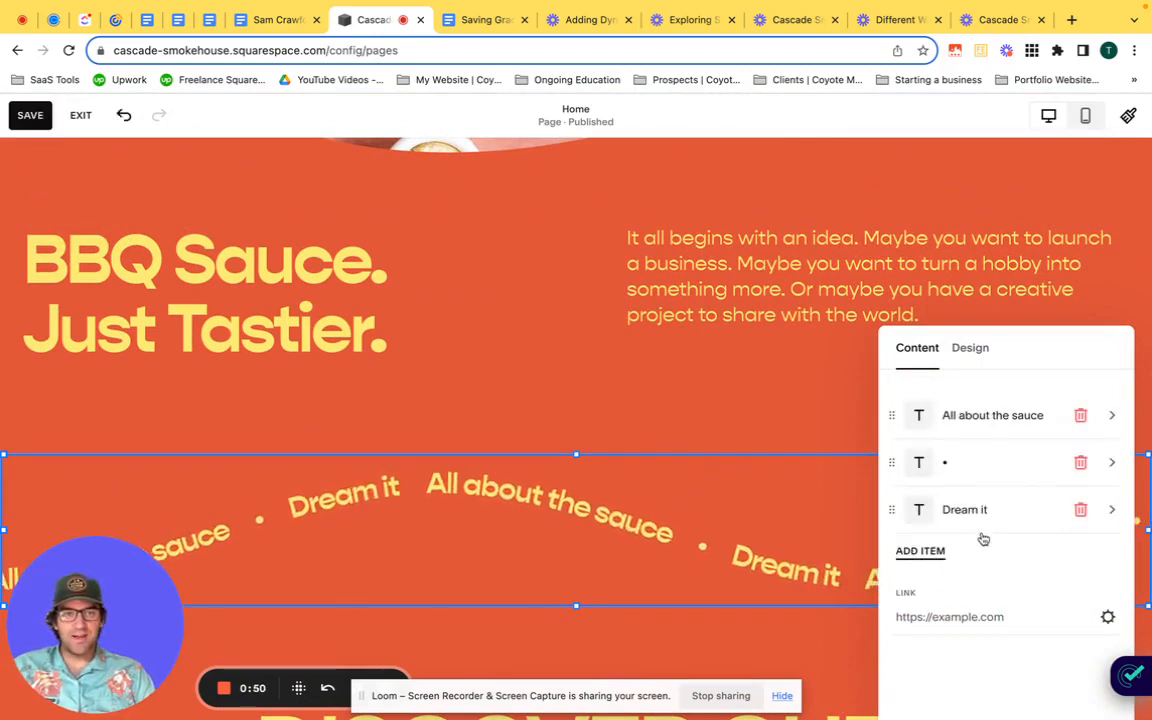
pyautogui.click(1031, 515)
pyautogui.moveTo(969, 417); pyautogui.dragTo(849, 419)
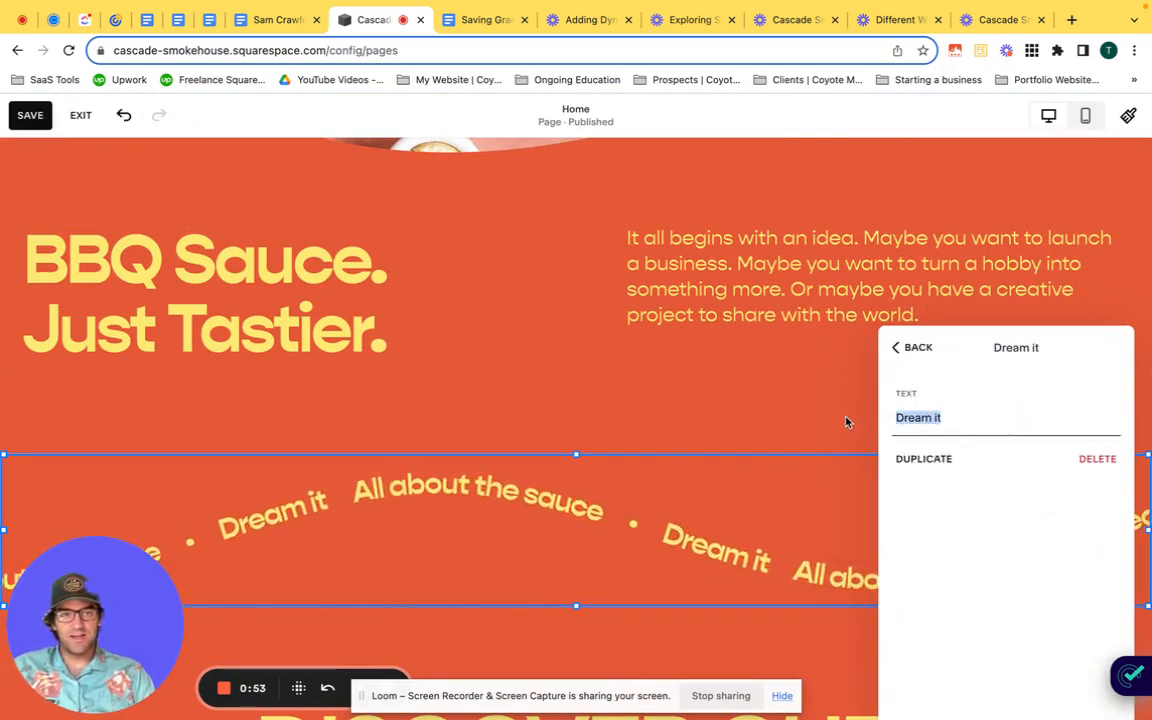
pyautogui.write('AND')
pyautogui.press('BackSpace')
pyautogui.press('BackSpace')
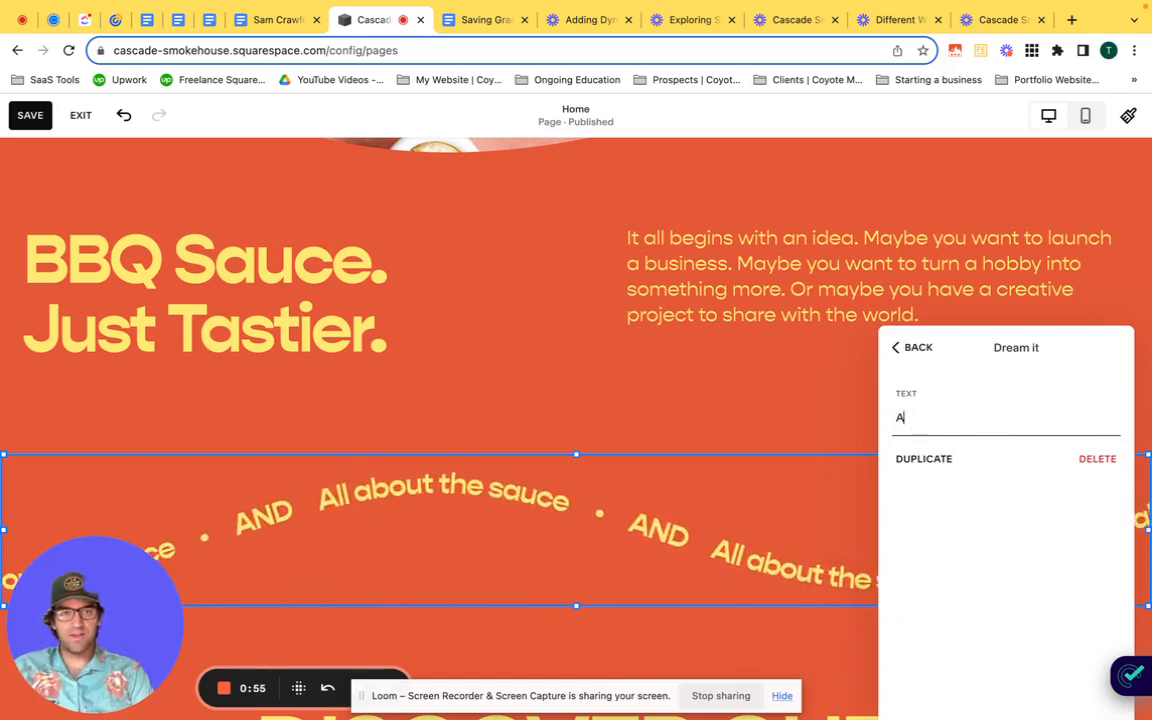
pyautogui.write('nd the Flavor!')
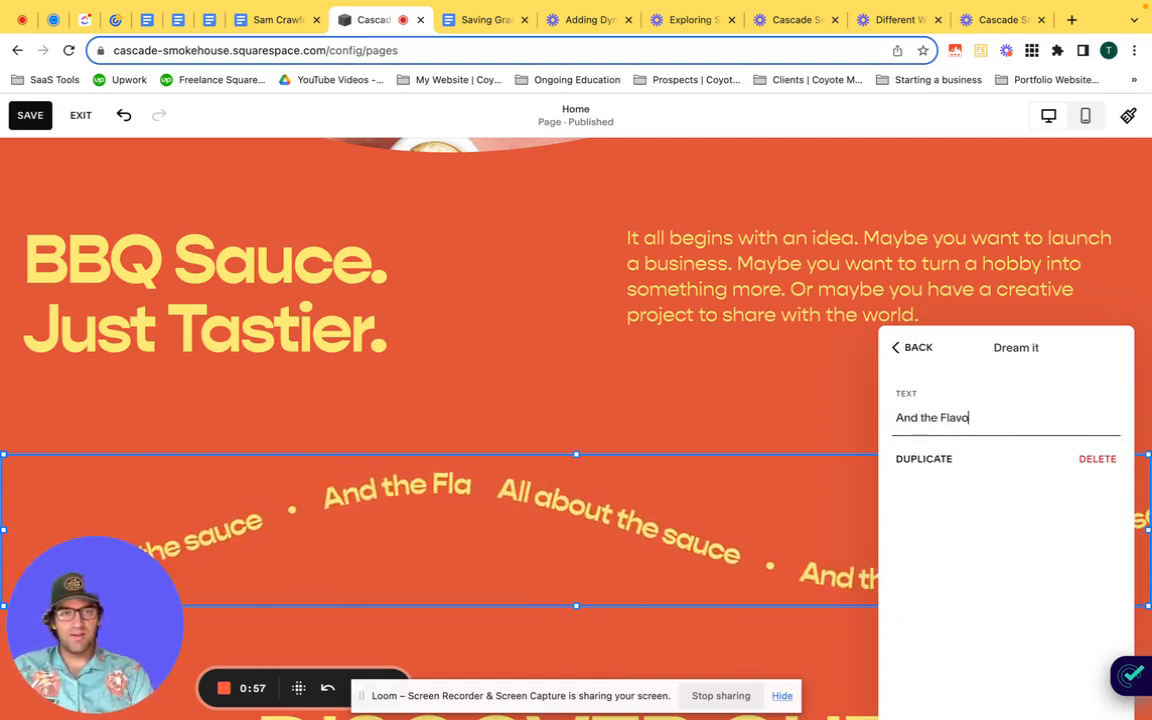
pyautogui.click(918, 348)
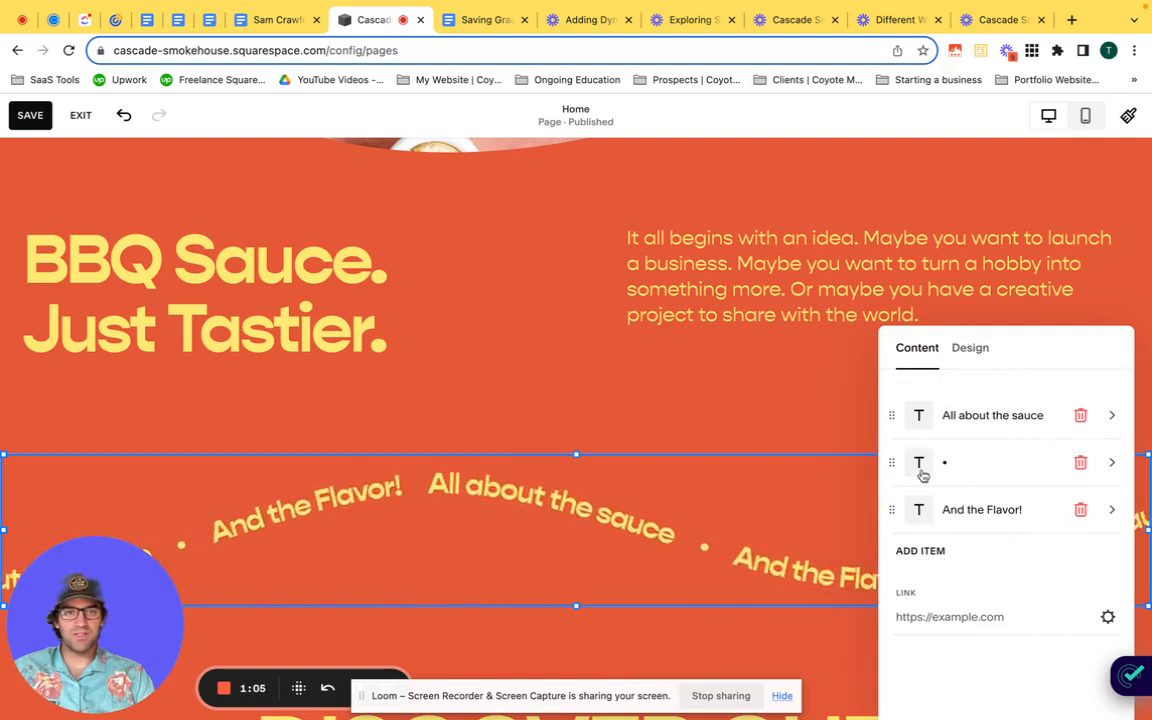
# Step: Add a "•" separator item after "And the Flavor!" and reopen the scrolling block's content settings
pyautogui.click(985, 470)
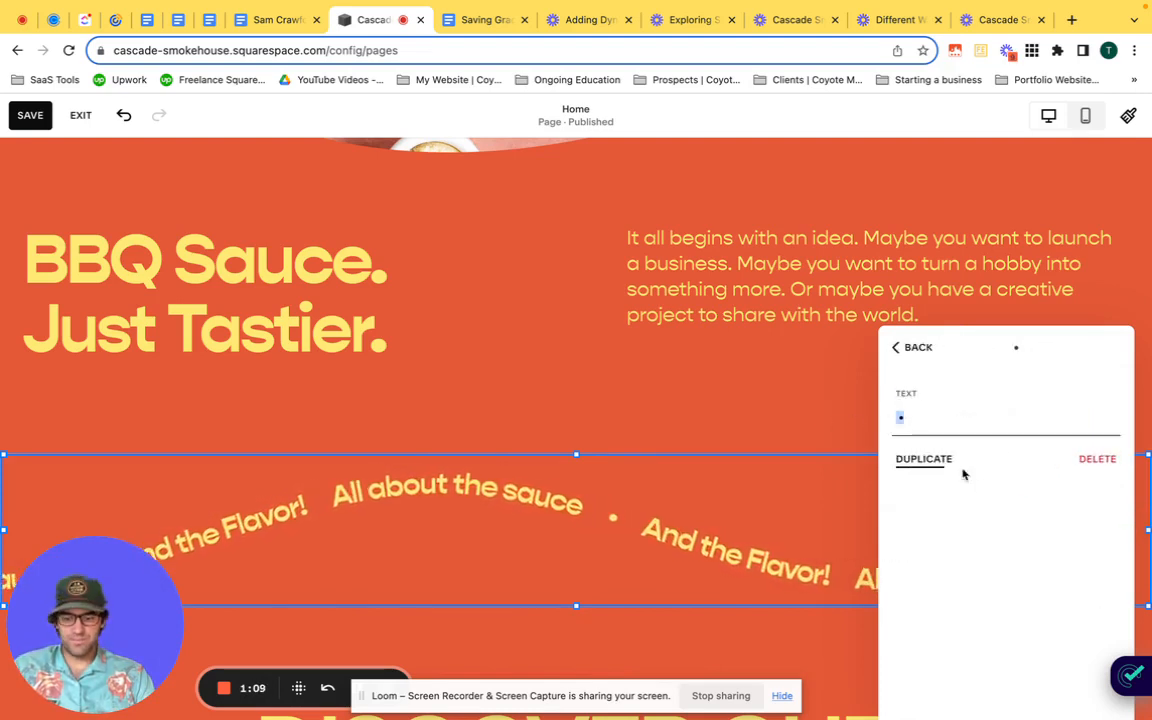
pyautogui.click(918, 348)
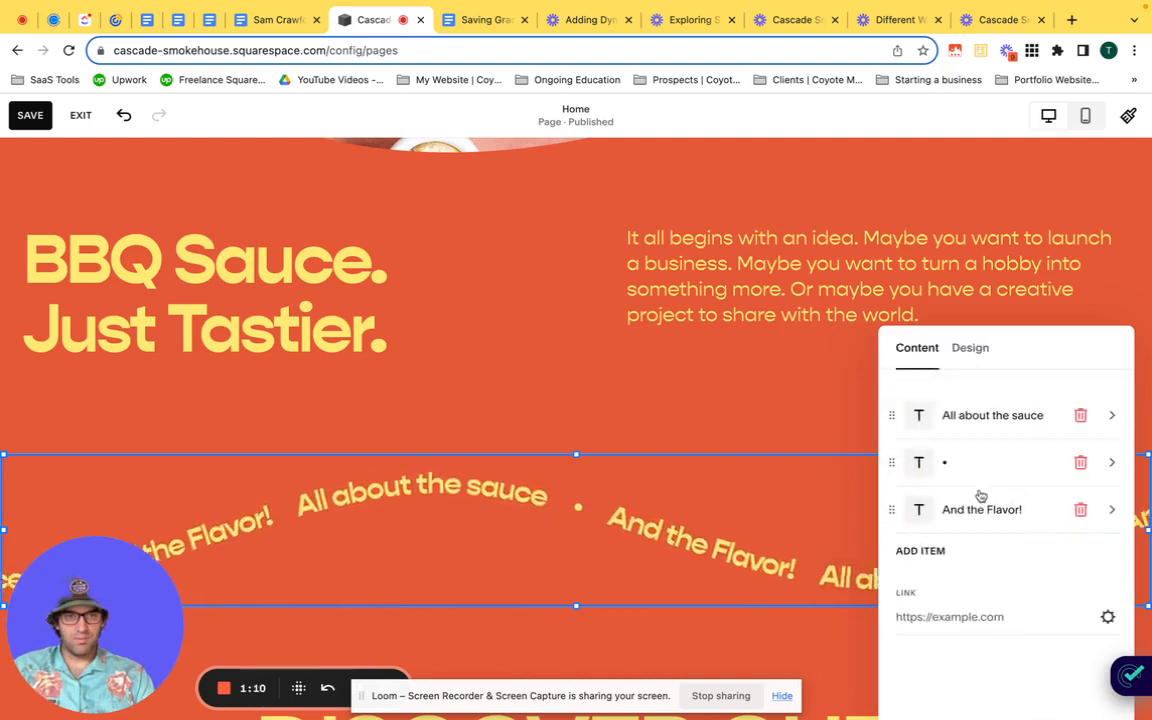
pyautogui.click(920, 551)
pyautogui.click(984, 562)
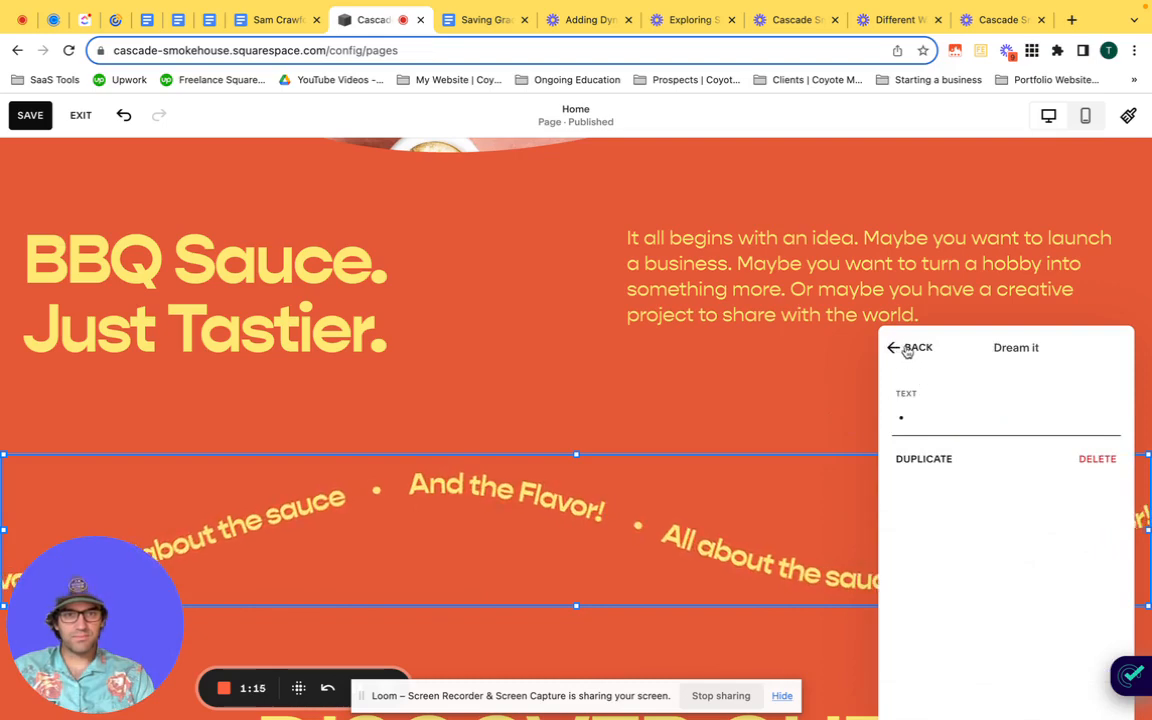
pyautogui.click(907, 349)
pyautogui.click(740, 395)
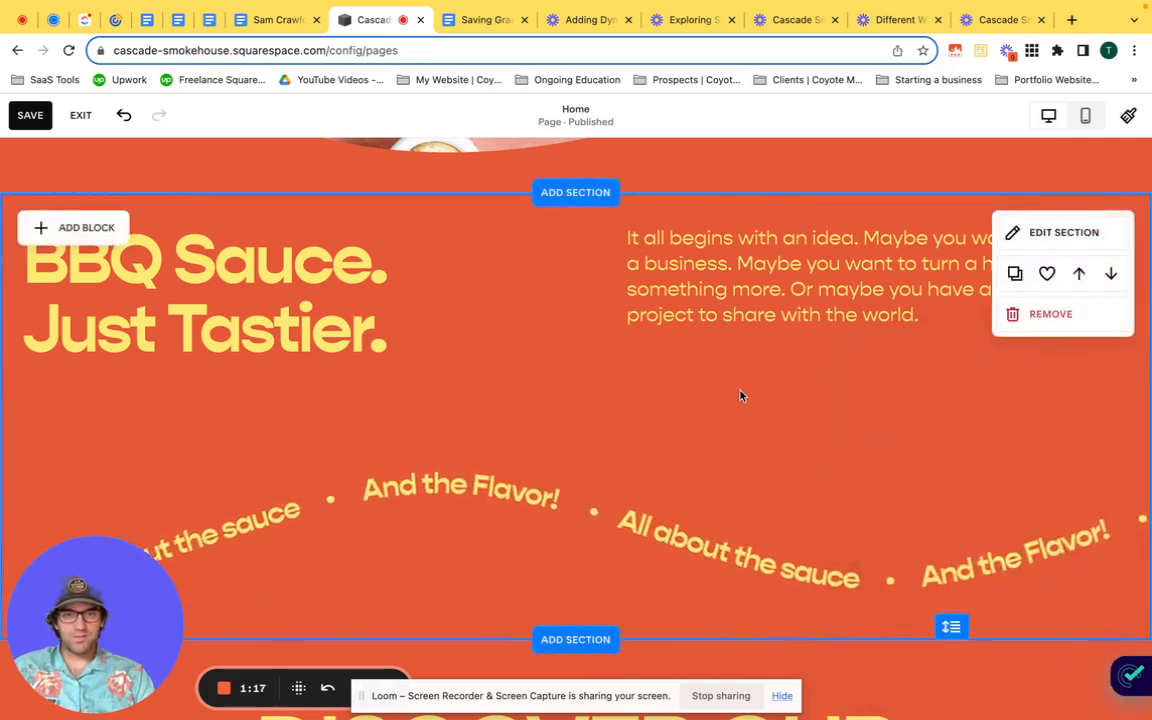
pyautogui.scroll(-3, 743, 391)
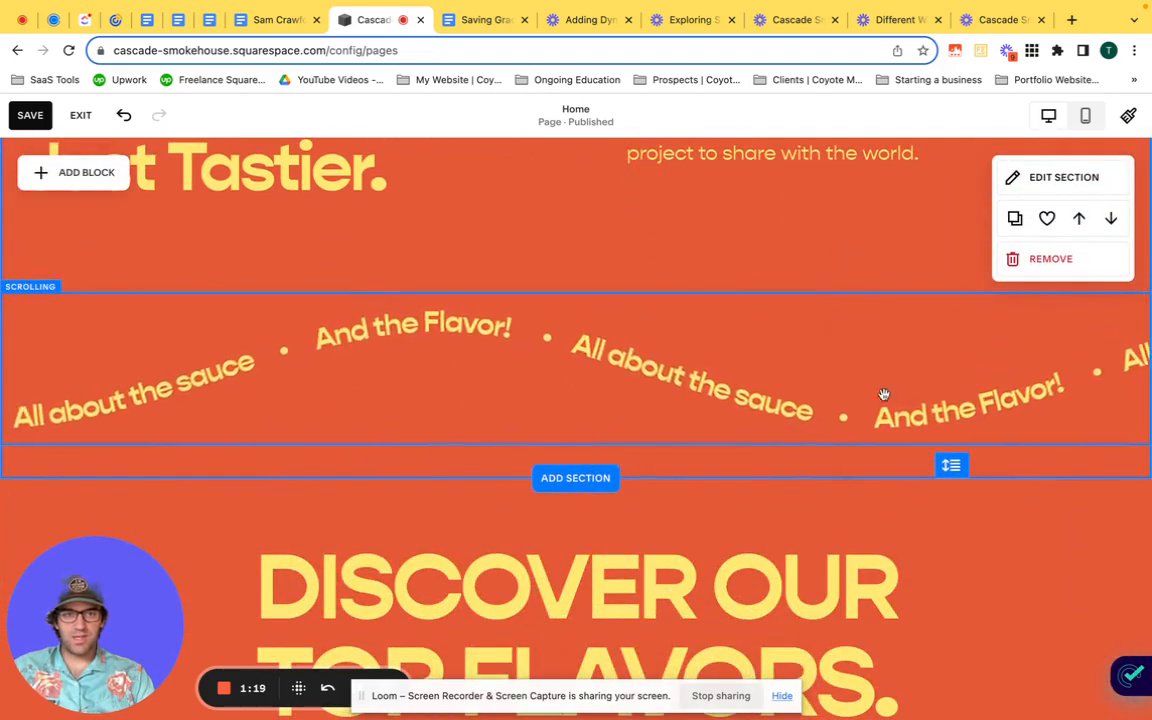
pyautogui.click(825, 406)
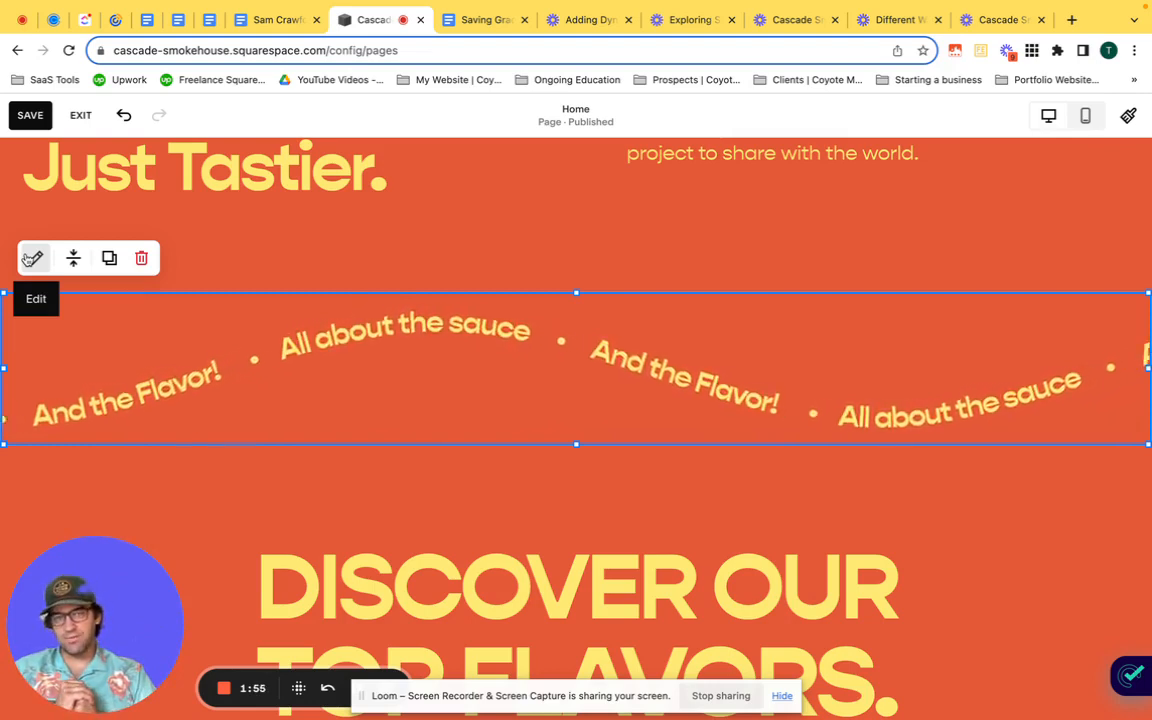
pyautogui.click(38, 260)
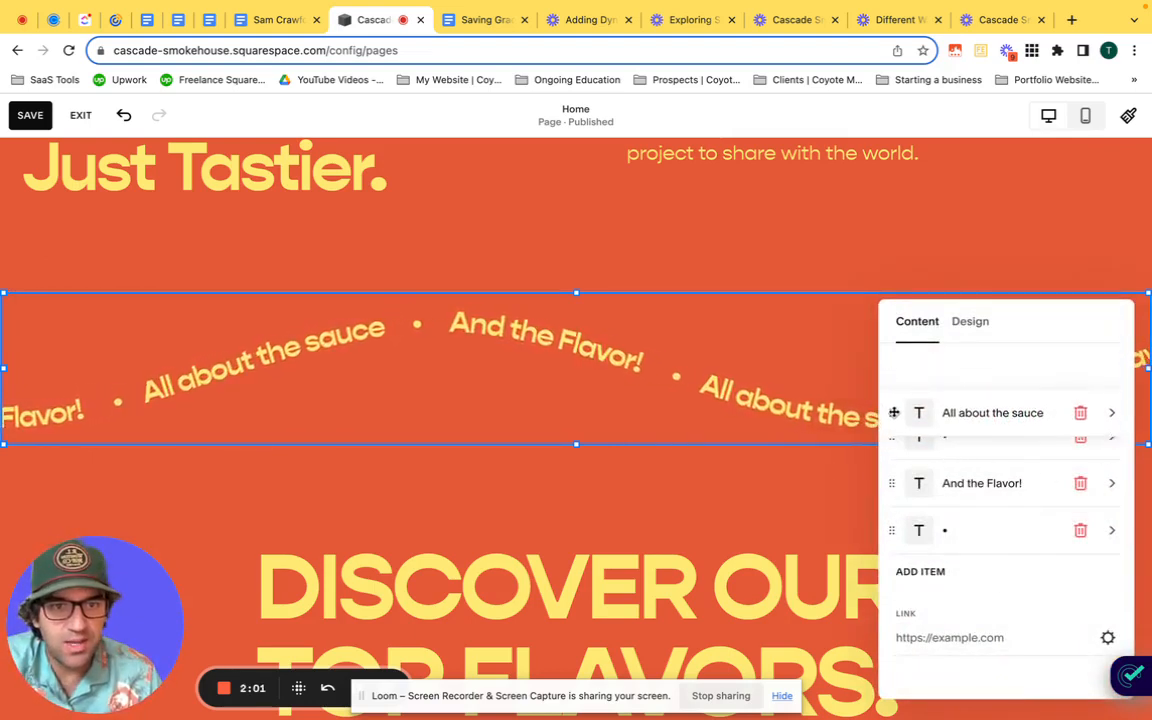
# Step: Swap the "All about the sauce" and "And the Flavor!" items in the list, and restore their original order
pyautogui.moveTo(894, 412); pyautogui.dragTo(913, 497)
pyautogui.moveTo(907, 440); pyautogui.dragTo(918, 389)
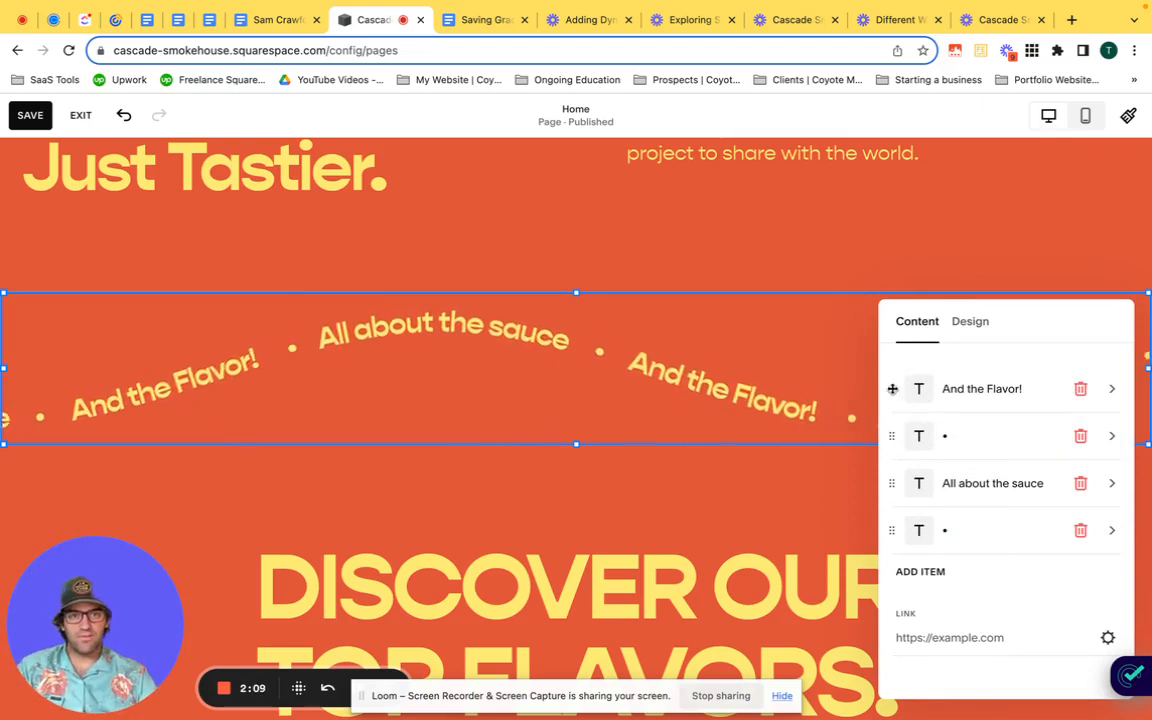
pyautogui.moveTo(893, 389)
pyautogui.mouseDown()
pyautogui.moveTo(902, 440)
pyautogui.moveTo(896, 392)
pyautogui.mouseUp()
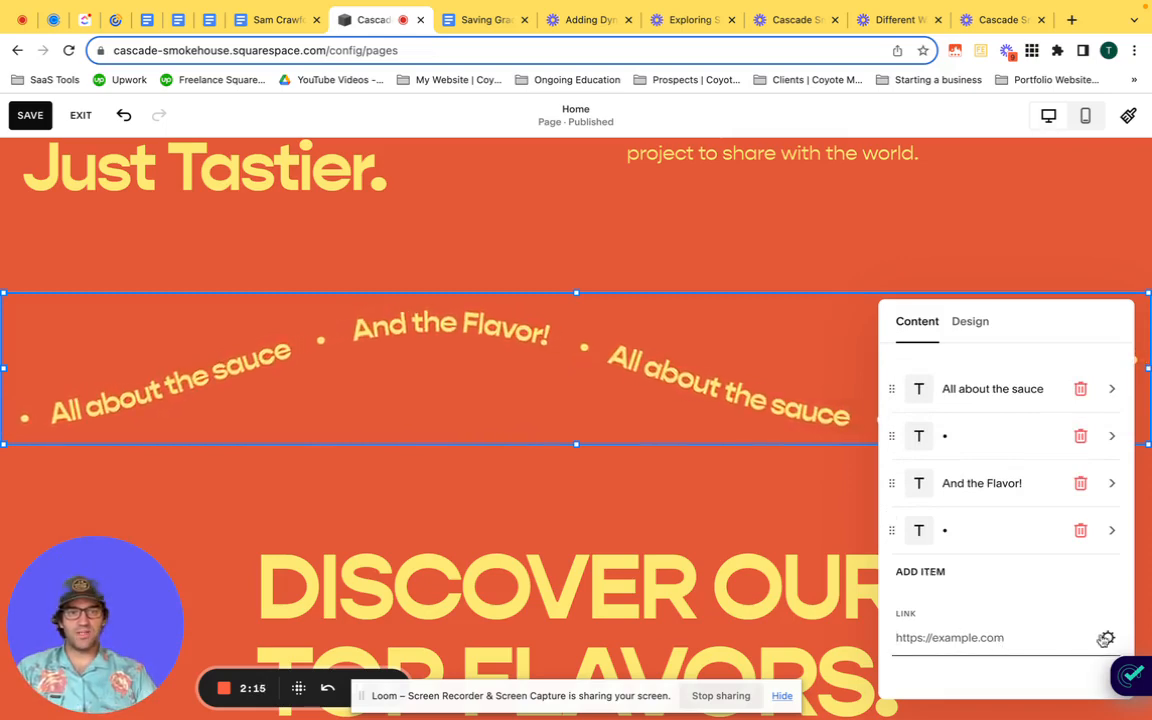
# Step: Link the scrolling block to the Shop page (/shop) and save the link
pyautogui.click(1105, 638)
pyautogui.click(527, 290)
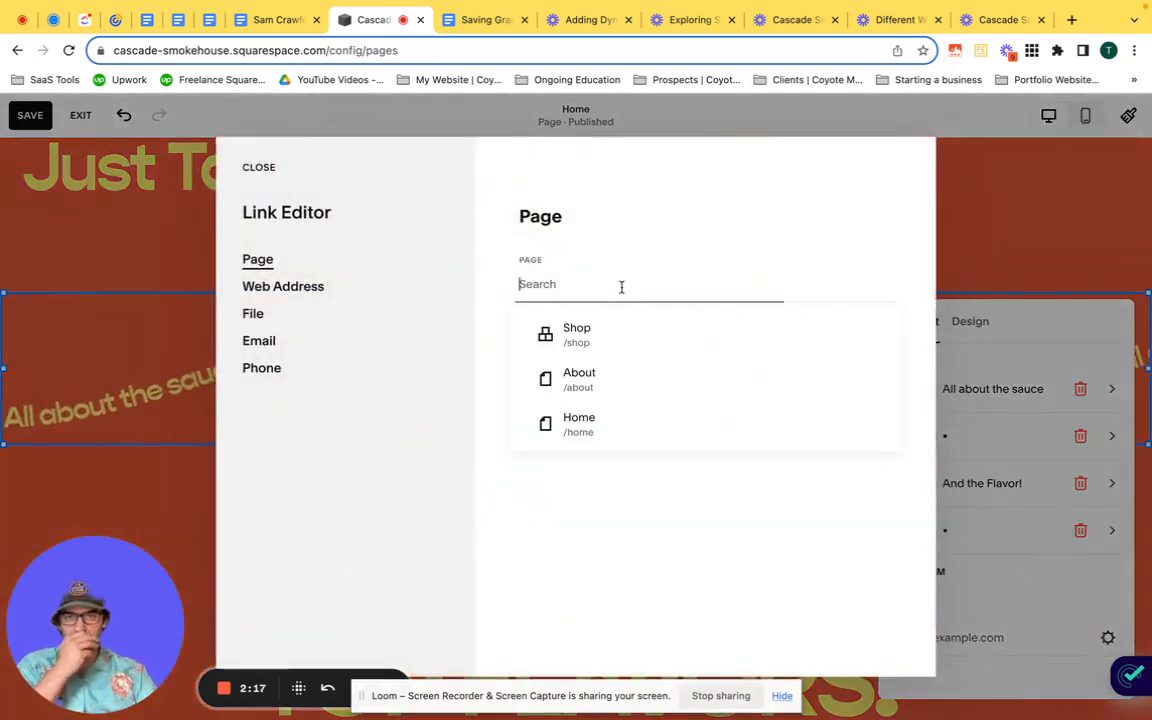
pyautogui.click(638, 337)
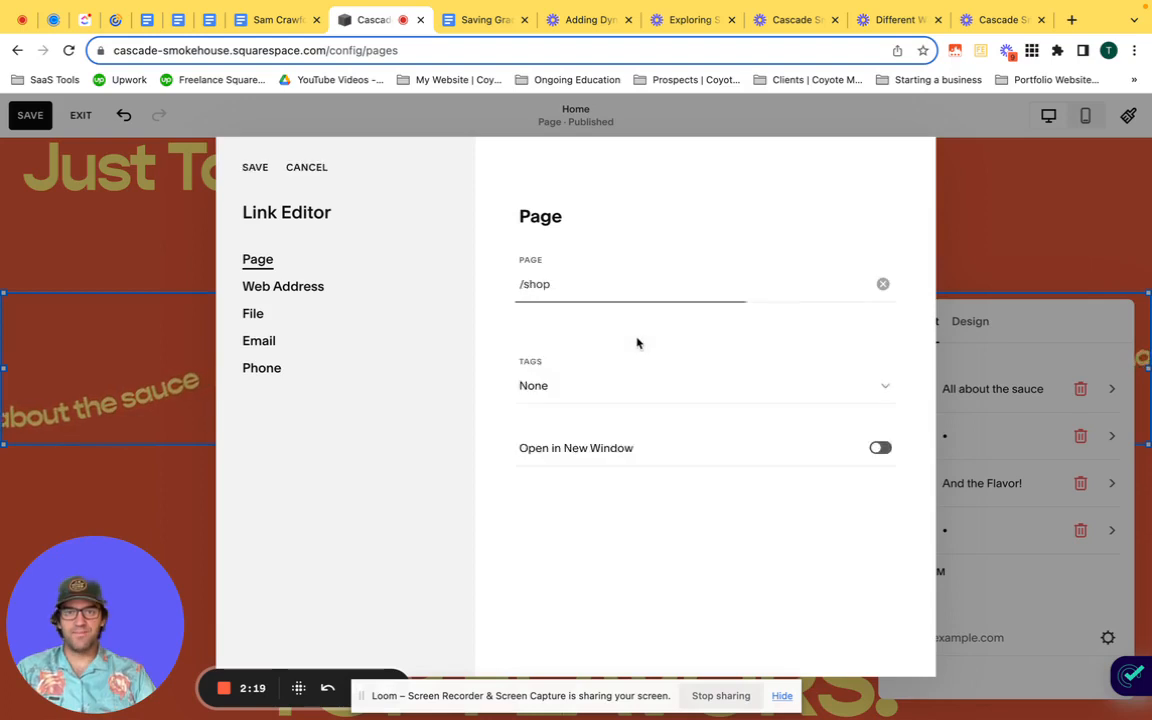
pyautogui.click(255, 170)
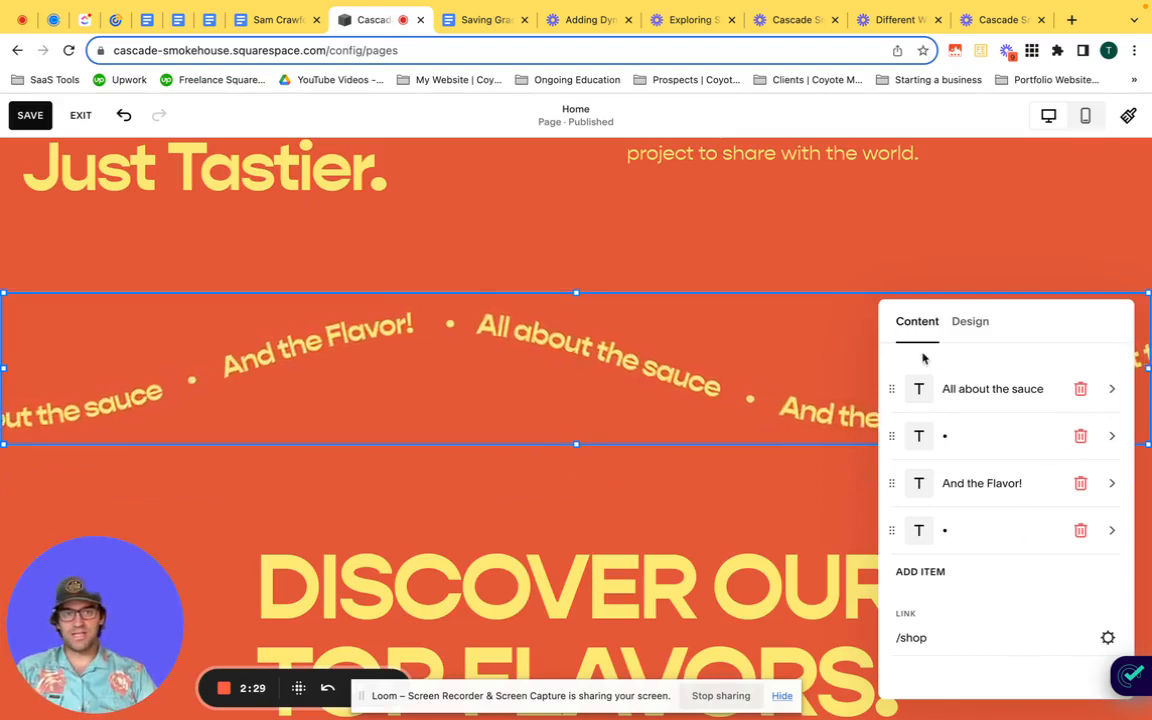
# Step: Set the scrolling text's wave intensity to the middle of its range and its custom wave width to 3
pyautogui.click(969, 326)
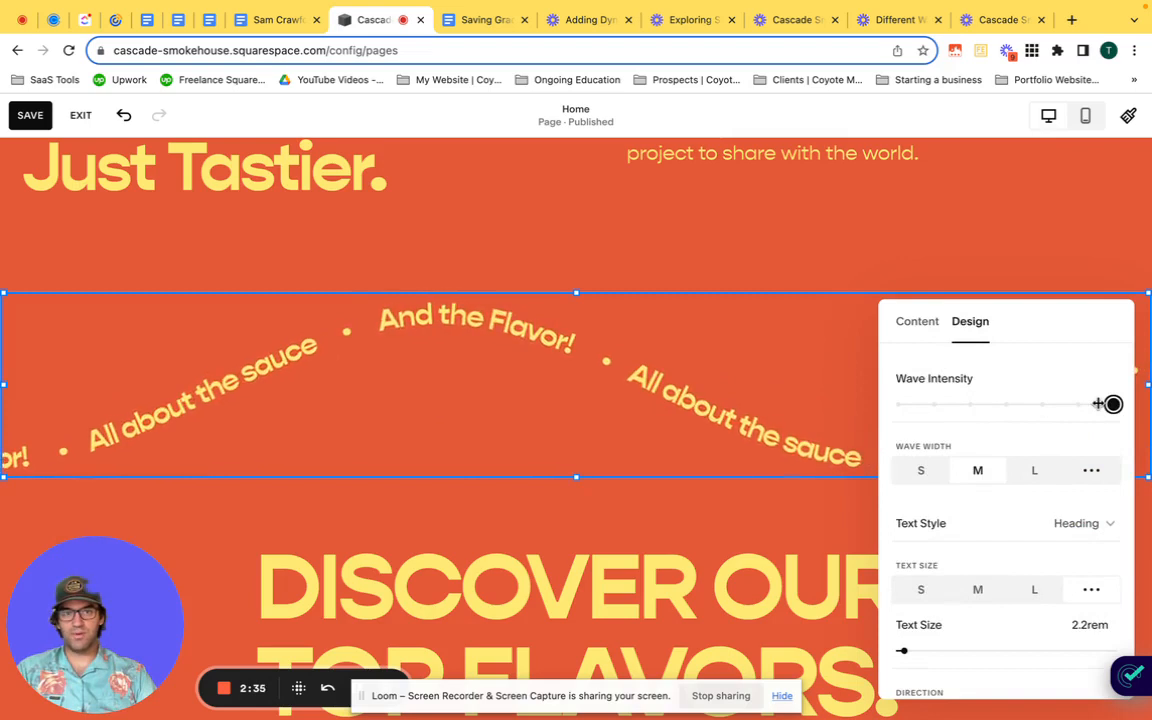
pyautogui.moveTo(1077, 404); pyautogui.dragTo(998, 386)
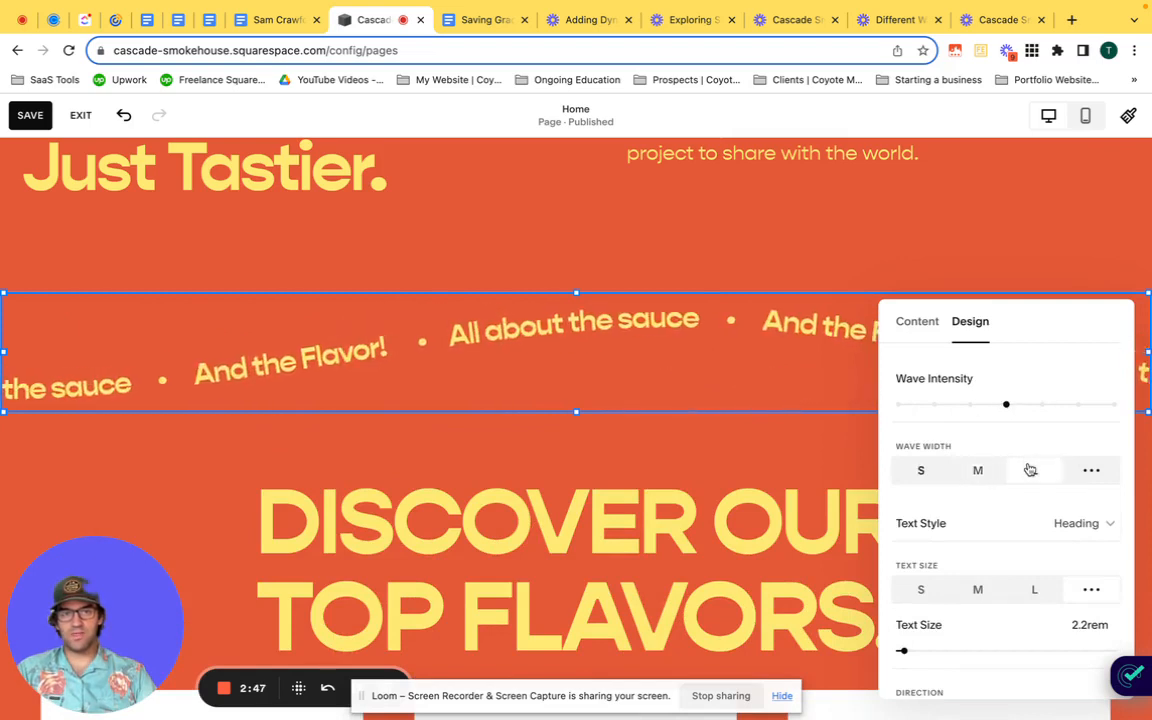
pyautogui.click(1086, 476)
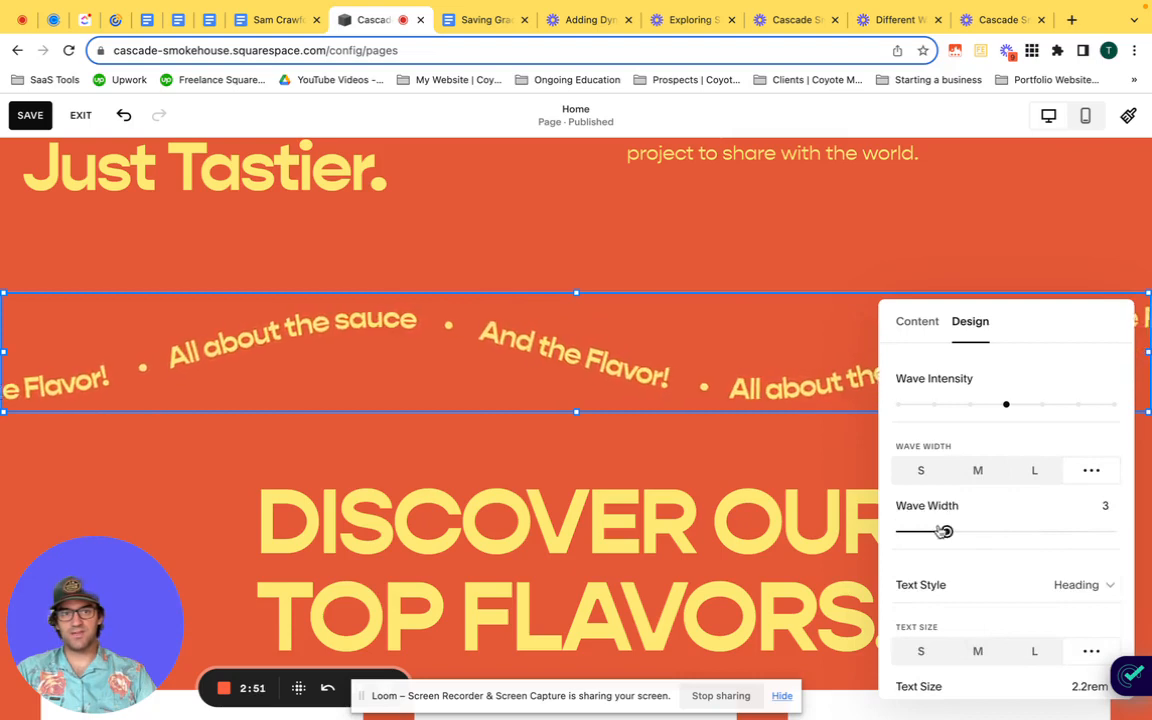
pyautogui.moveTo(914, 521)
pyautogui.mouseDown()
pyautogui.moveTo(900, 528)
pyautogui.moveTo(1067, 522)
pyautogui.moveTo(955, 518)
pyautogui.mouseUp()
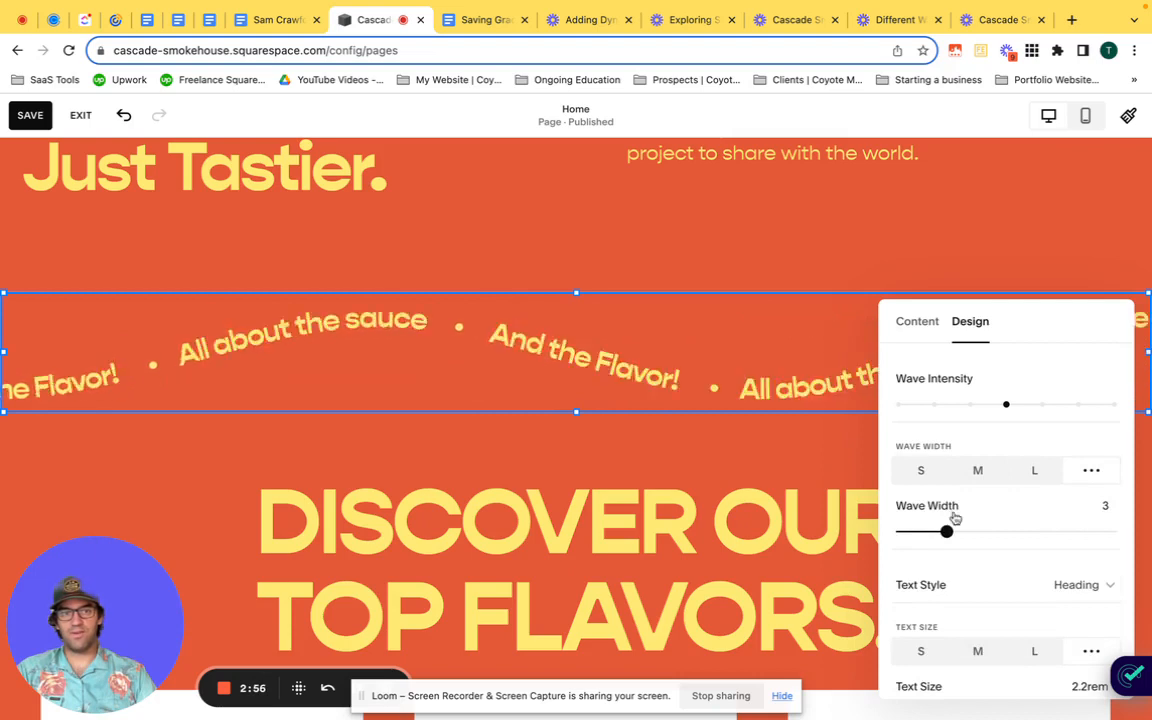
# Step: Try the Paragraph text style on the scrolling text, and switch it back to Heading
pyautogui.click(919, 330)
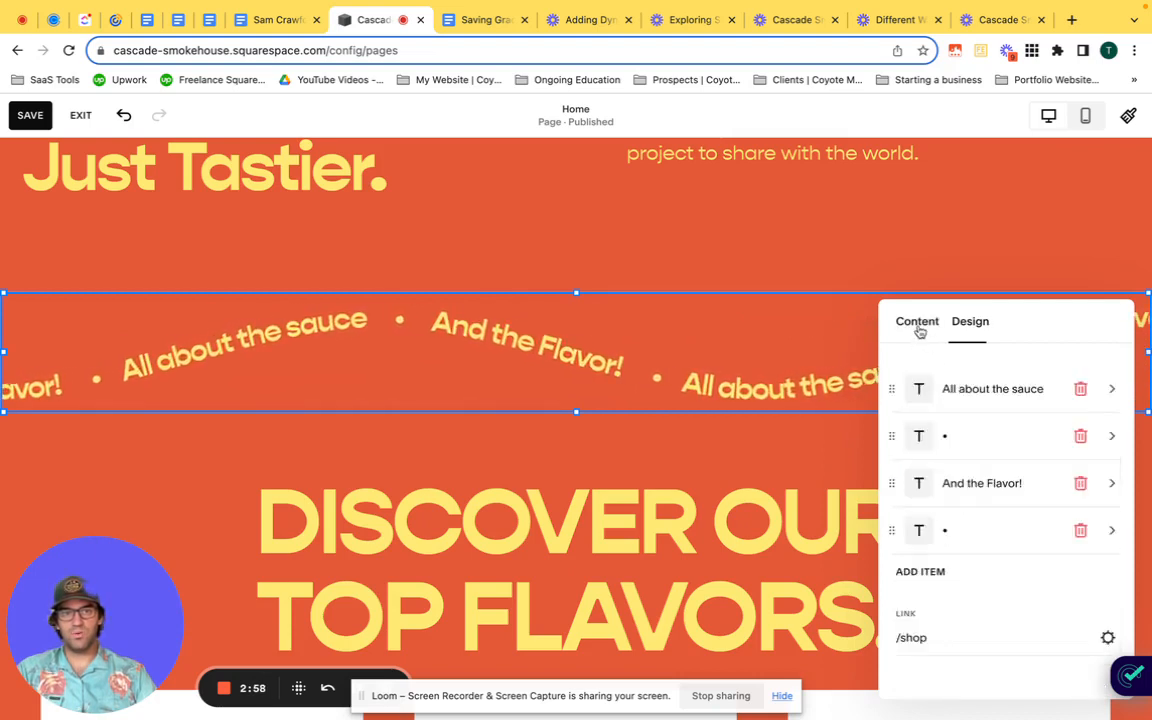
pyautogui.click(970, 322)
pyautogui.scroll(-3, 1054, 386)
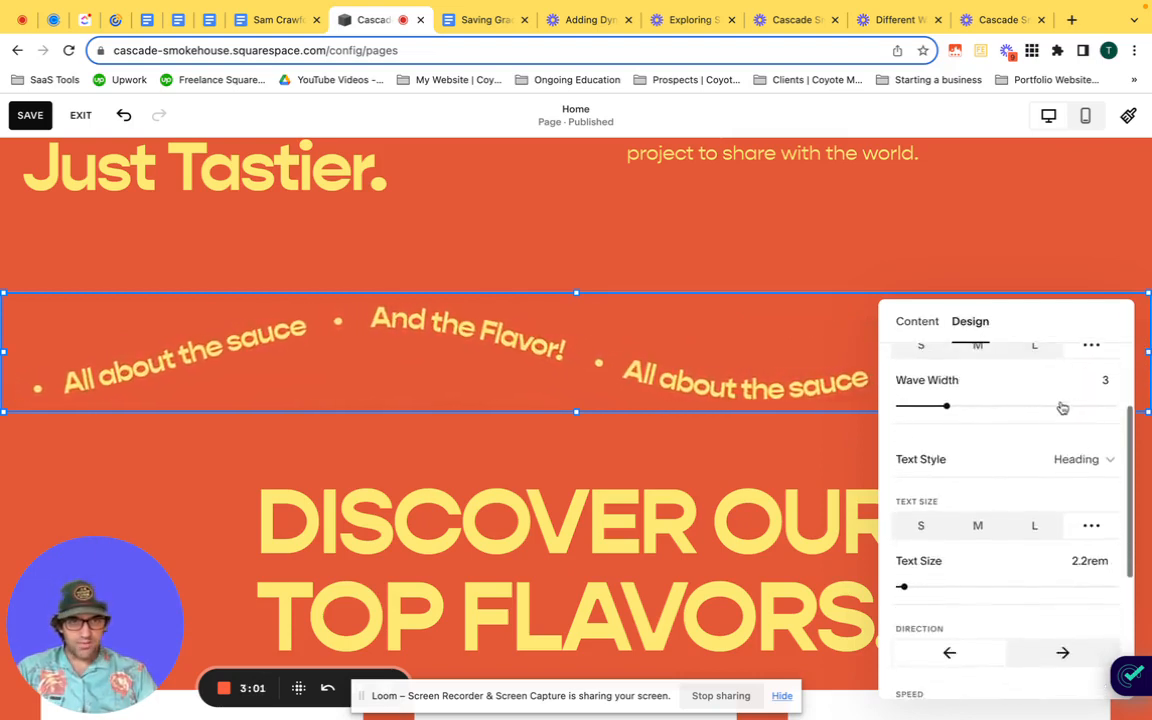
pyautogui.click(1088, 464)
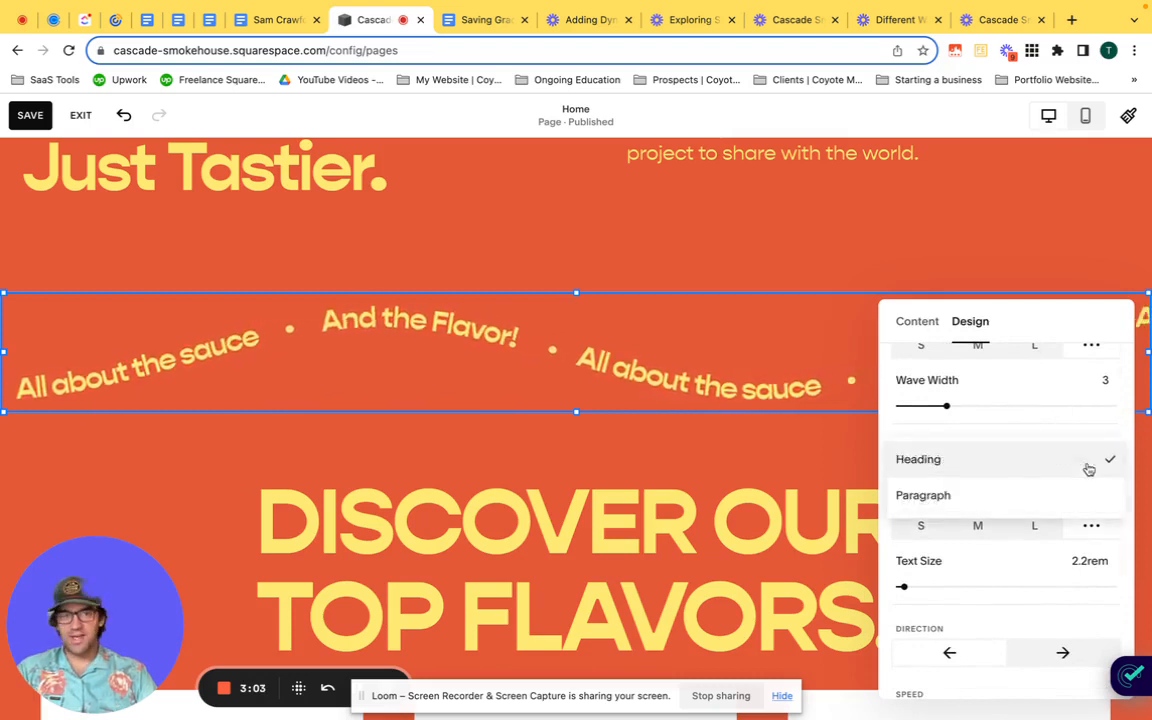
pyautogui.click(1081, 491)
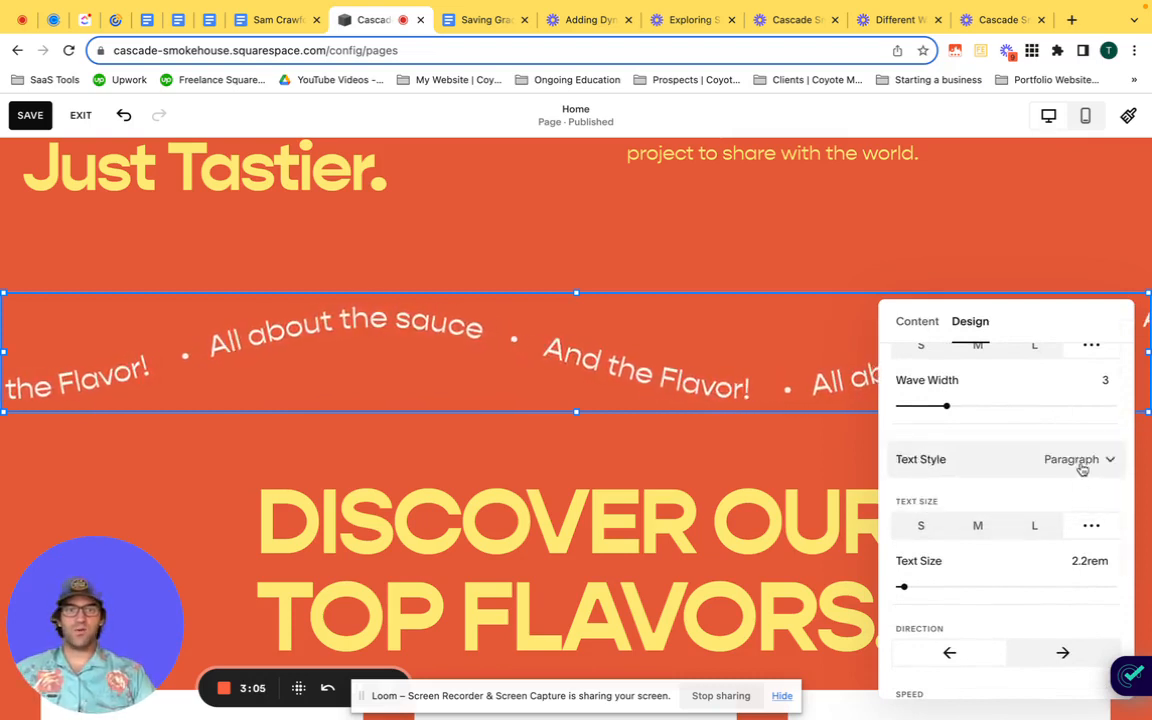
pyautogui.click(1082, 466)
pyautogui.click(1070, 438)
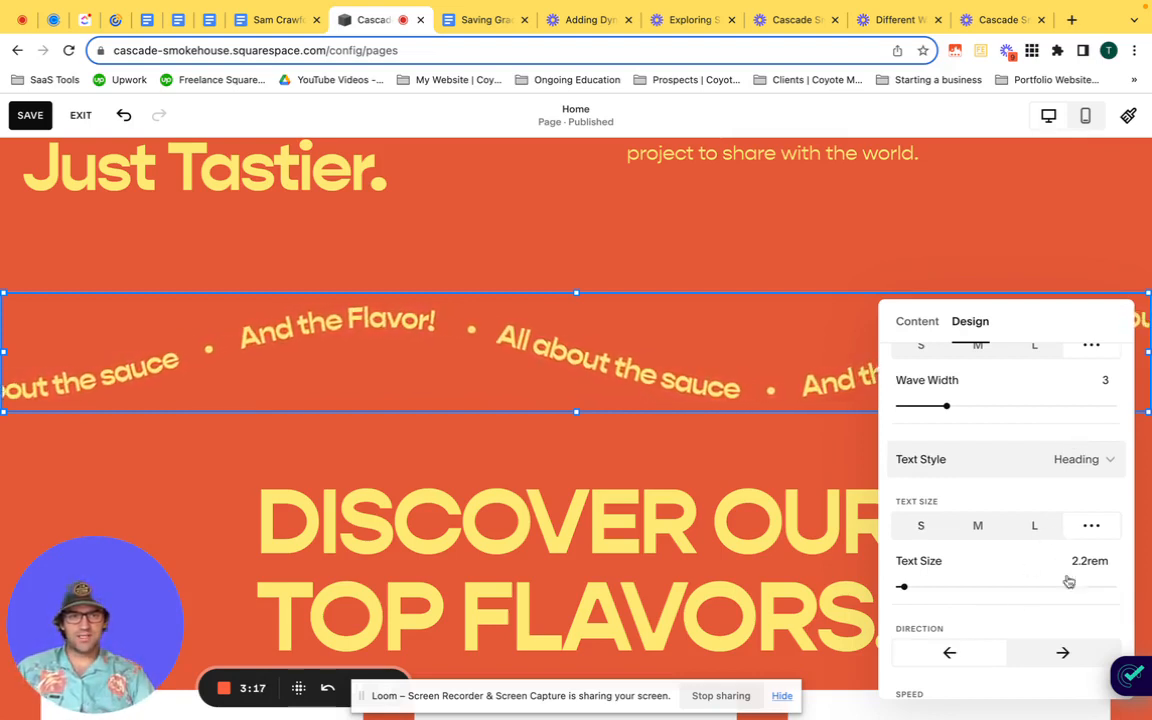
# Step: Try a scrolling text size of 10.4rem, and reduce it to 2.1rem
pyautogui.moveTo(902, 587); pyautogui.dragTo(939, 586)
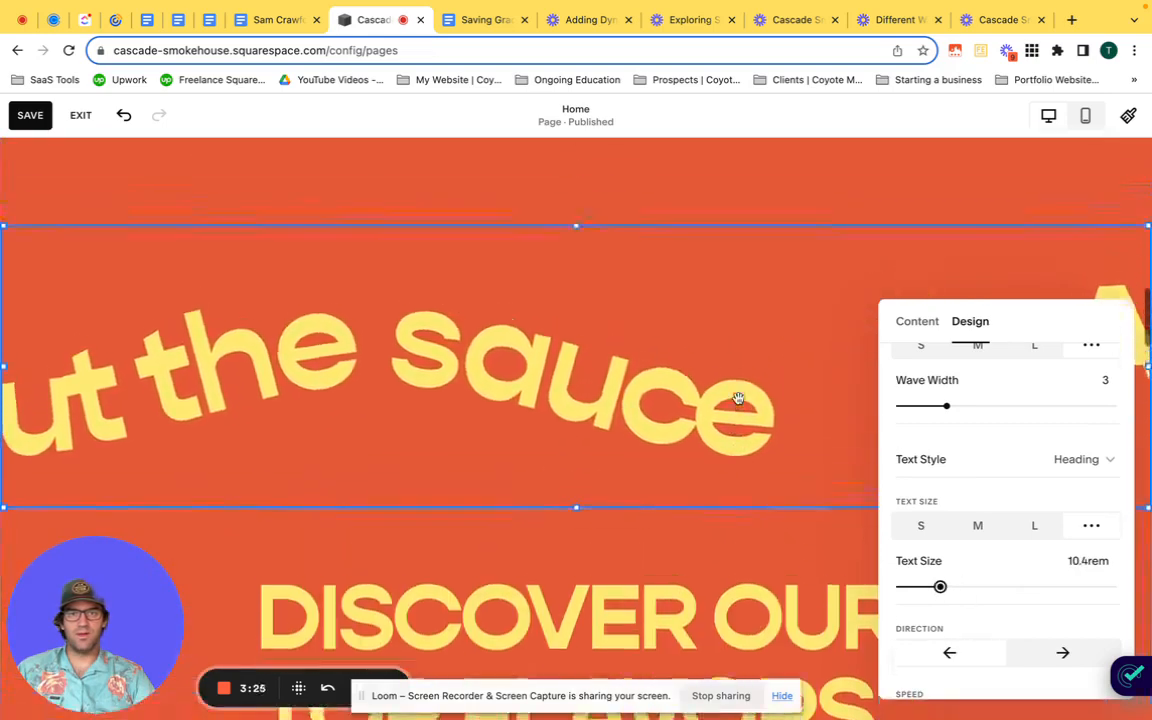
pyautogui.moveTo(950, 588); pyautogui.dragTo(915, 588)
pyautogui.moveTo(915, 587); pyautogui.dragTo(904, 587)
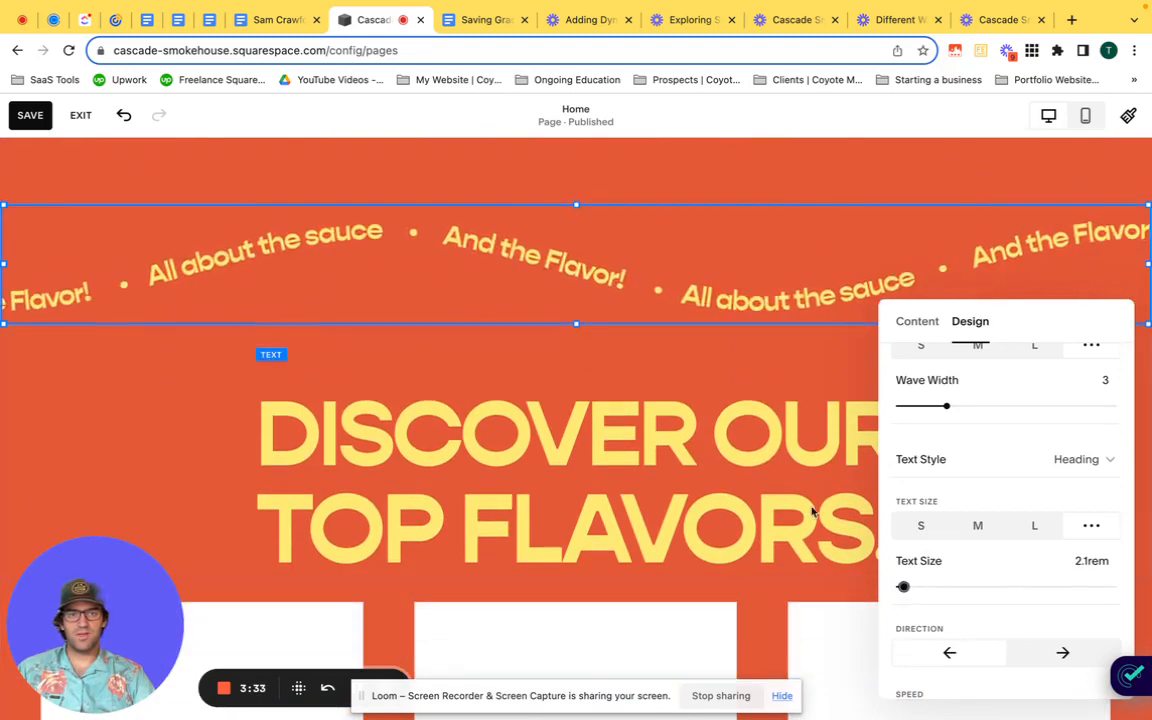
# Step: Make the text scroll to the right at 1x speed
pyautogui.scroll(-3, 940, 578)
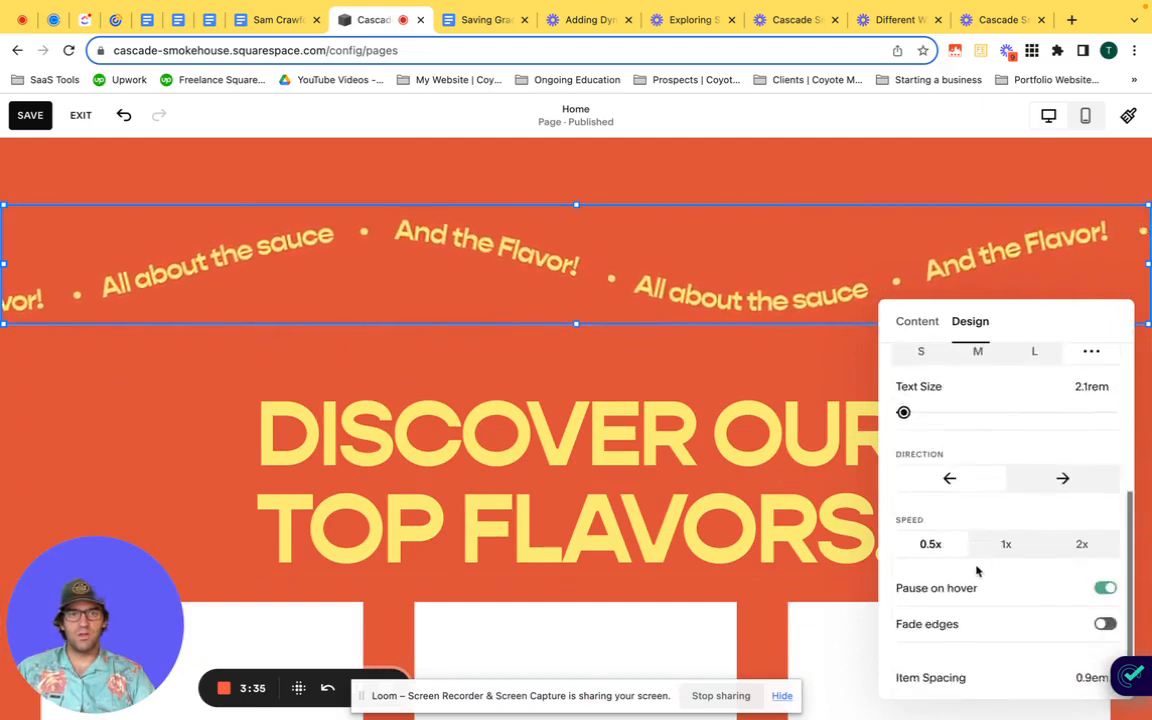
pyautogui.click(1063, 480)
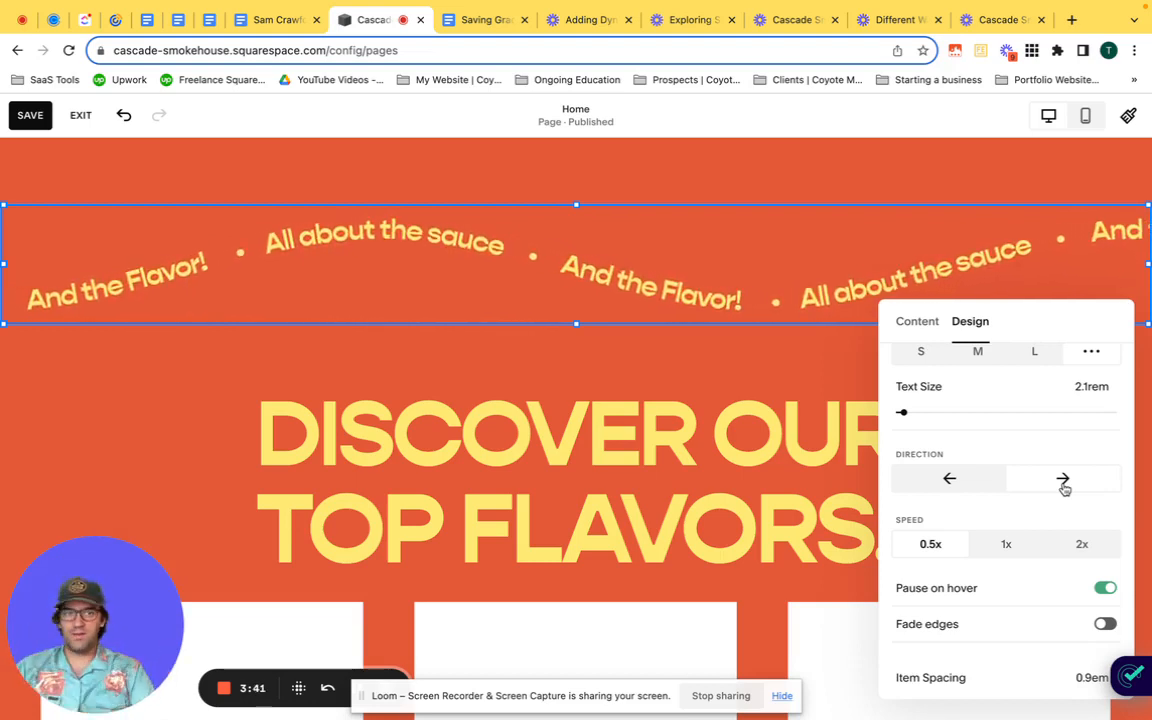
pyautogui.click(1009, 546)
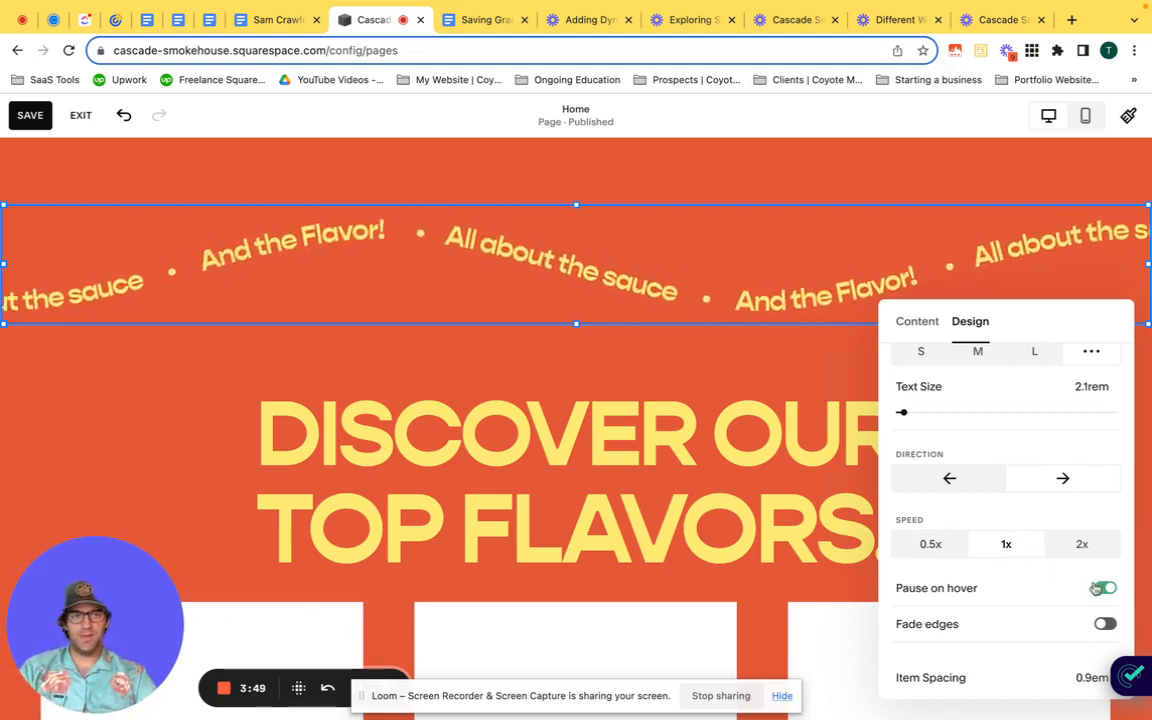
# Step: Switch pause on hover off for the scrolling text, and turn it back on
pyautogui.click(1107, 593)
pyautogui.click(1107, 593)
# Step: Turn on faded edges for the scrolling text and set its item spacing to 1.1em
pyautogui.scroll(-1, 1049, 581)
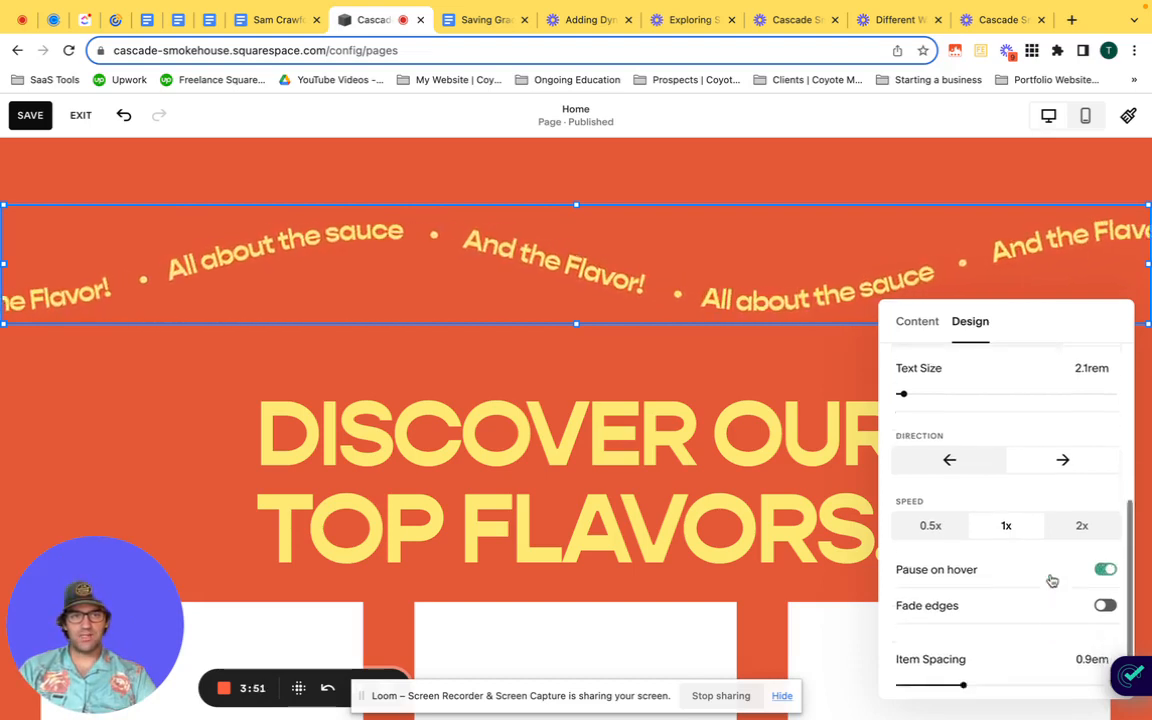
pyautogui.click(1105, 555)
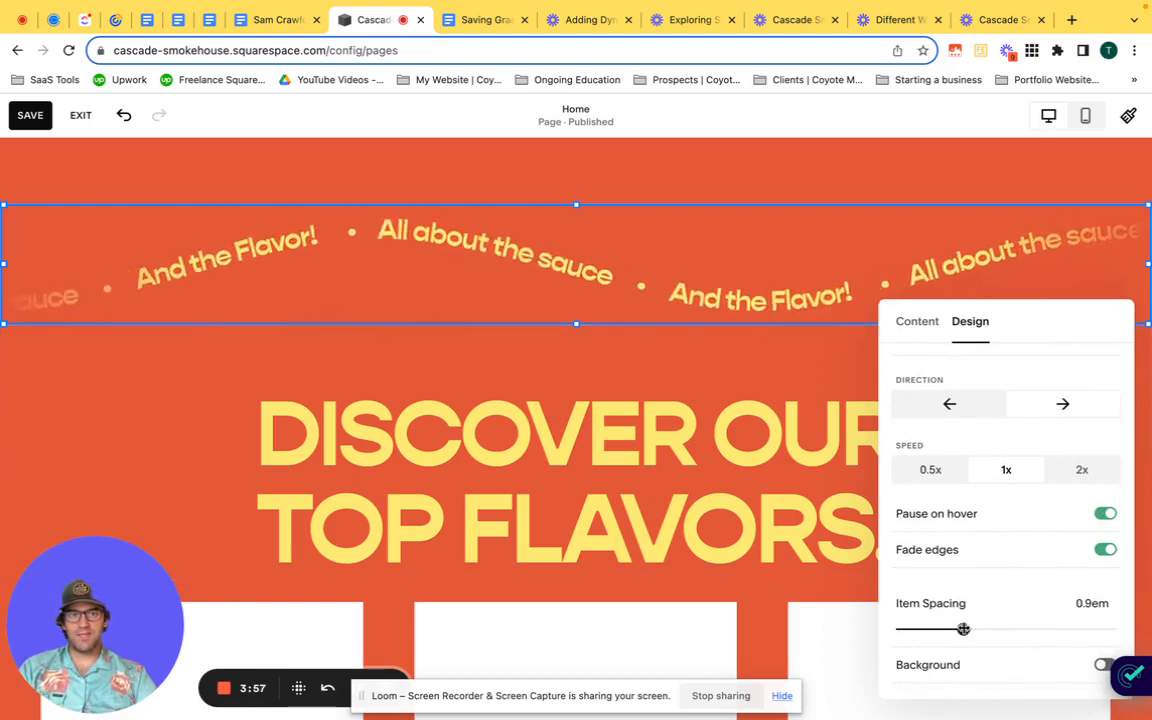
pyautogui.moveTo(963, 633)
pyautogui.mouseDown()
pyautogui.moveTo(933, 627)
pyautogui.moveTo(978, 628)
pyautogui.mouseUp()
# Step: Give the scrolling text block a yellow background from the palette, and turn off its faded edges
pyautogui.click(970, 672)
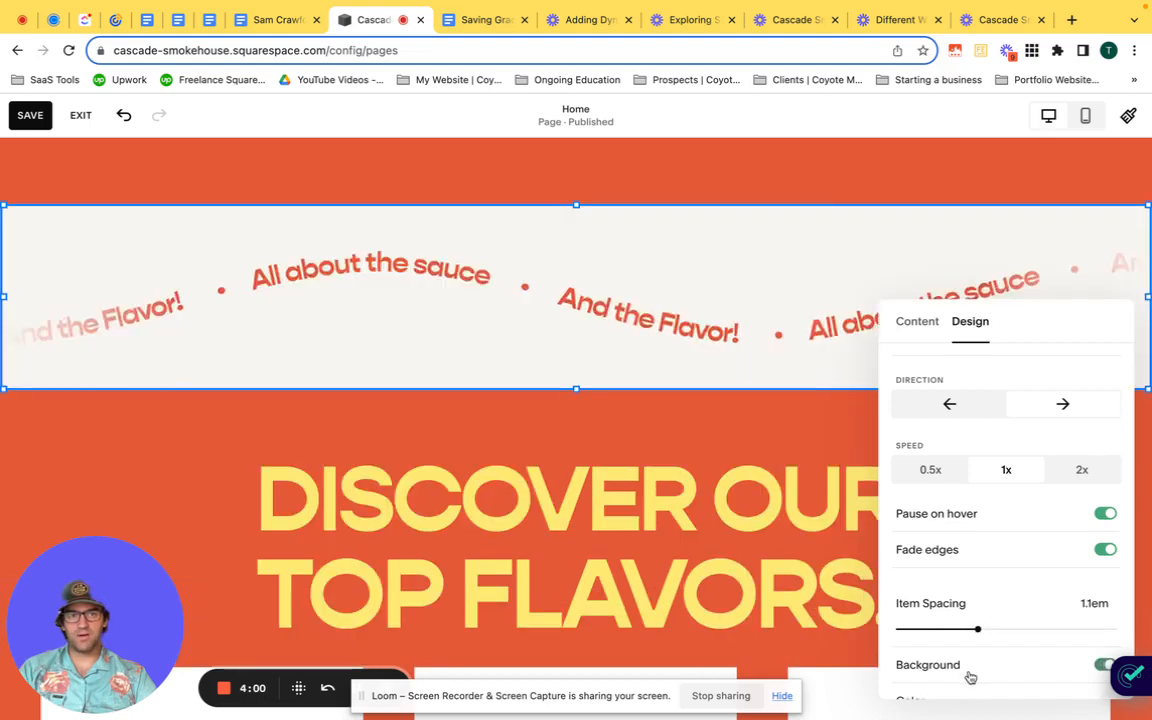
pyautogui.scroll(-3, 1015, 500)
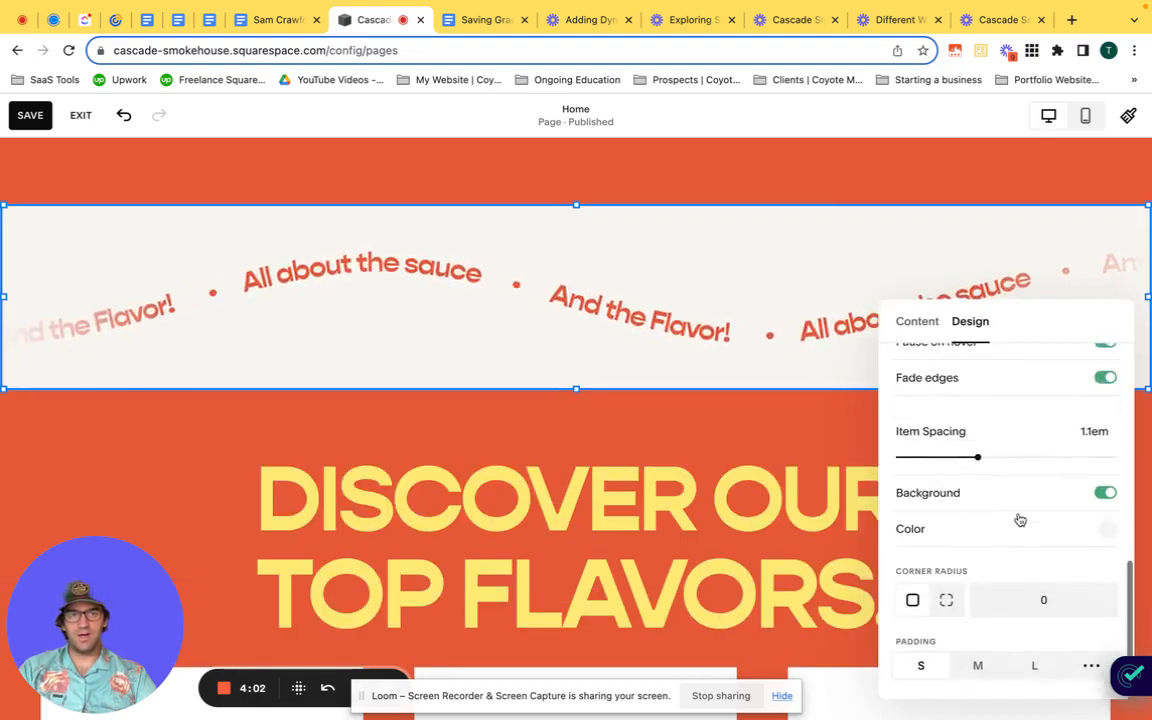
pyautogui.click(1108, 537)
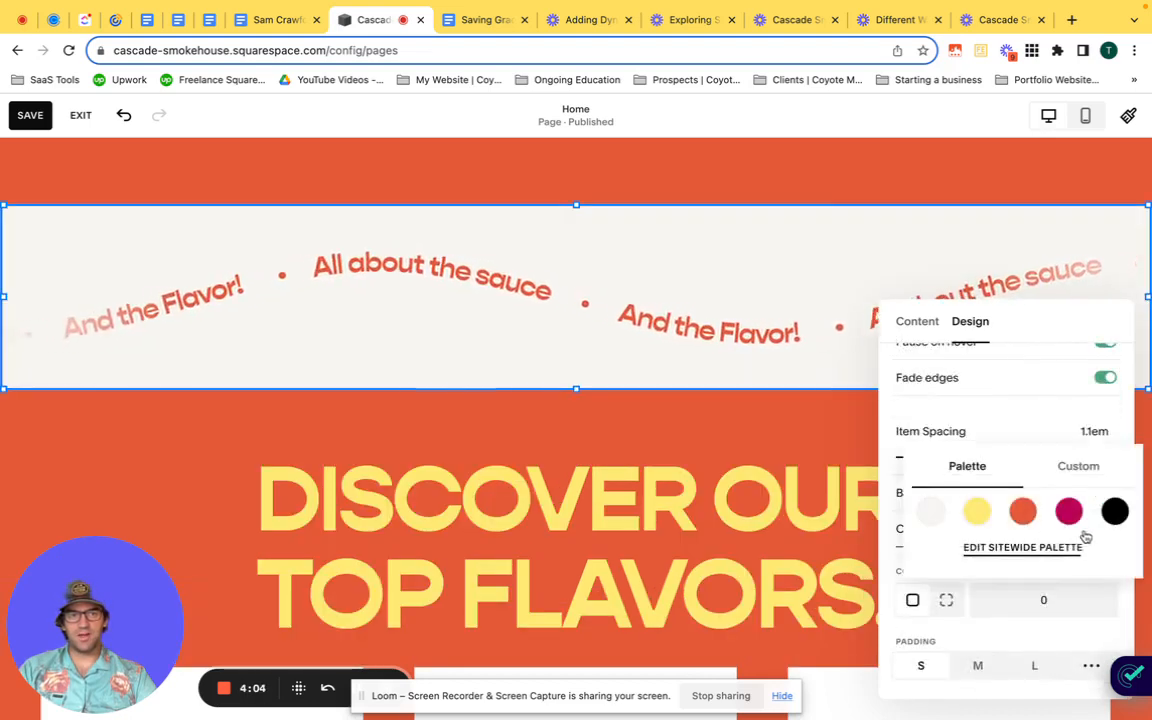
pyautogui.click(1022, 497)
pyautogui.click(972, 500)
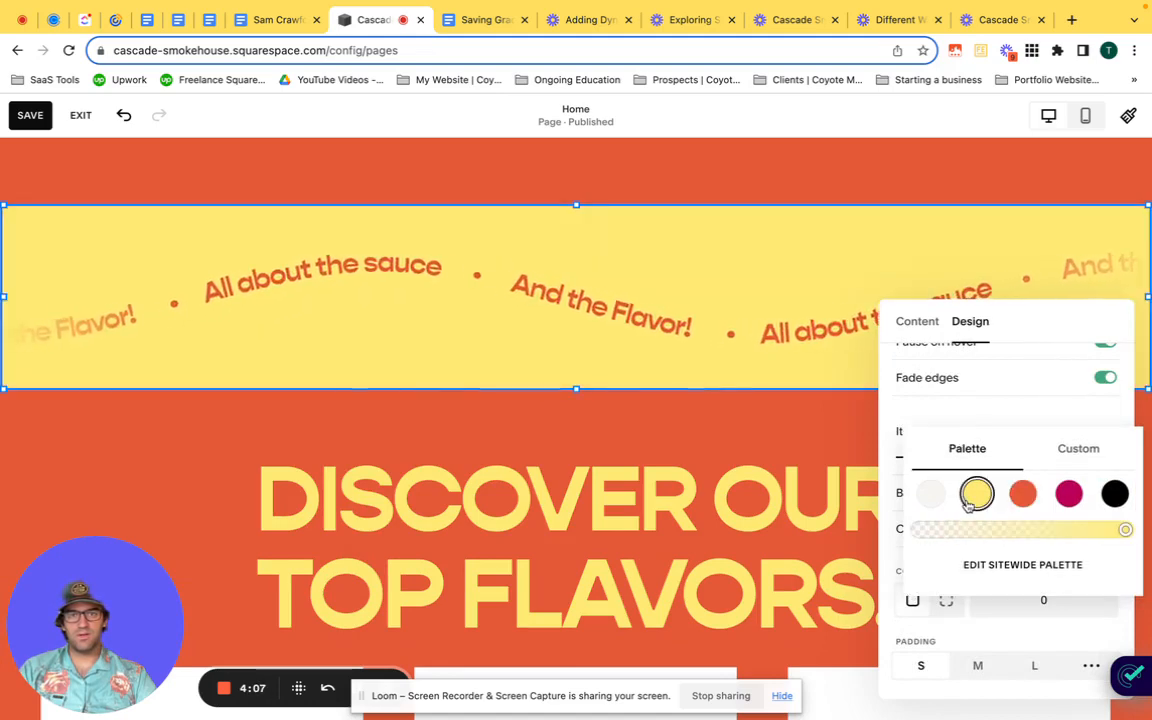
pyautogui.click(1020, 397)
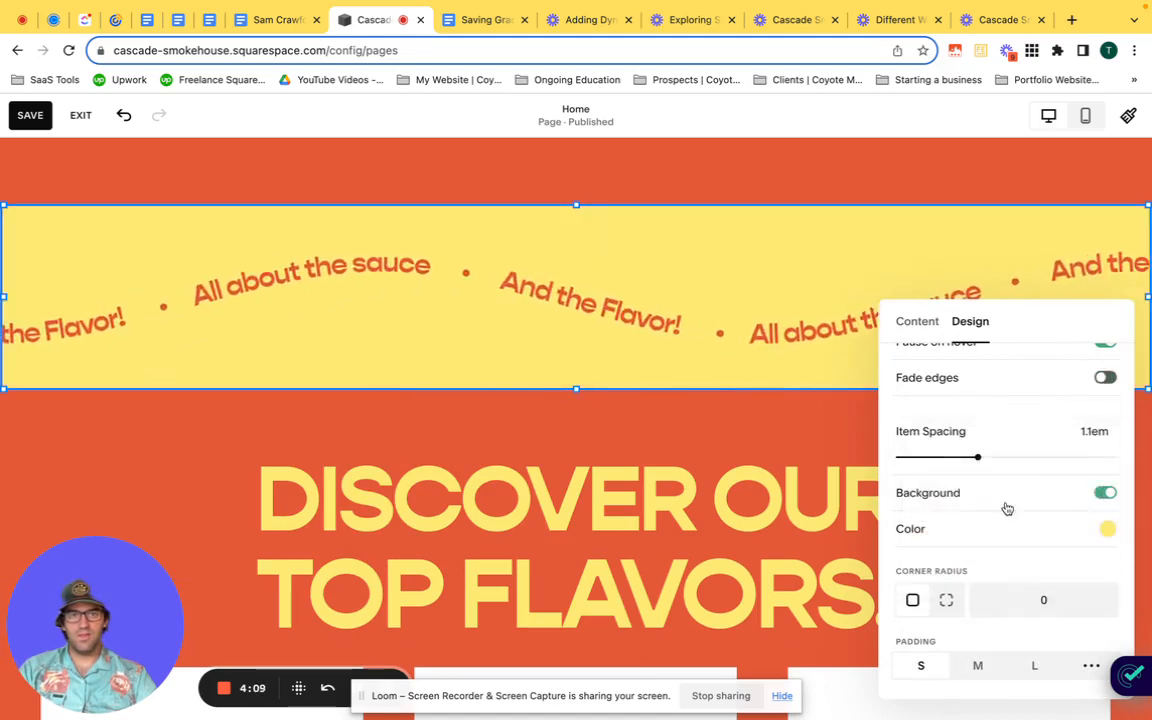
# Step: Look at the individual corner options, and set a uniform corner radius of 40 for the scrolling block's background
pyautogui.click(946, 600)
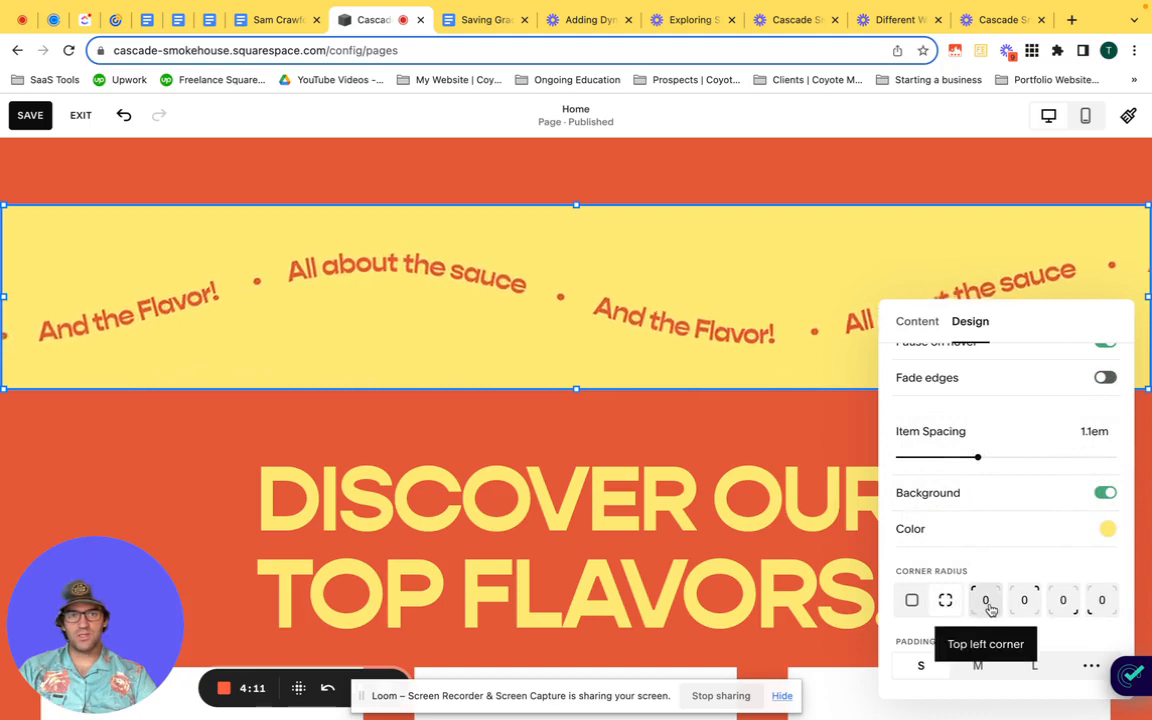
pyautogui.click(912, 600)
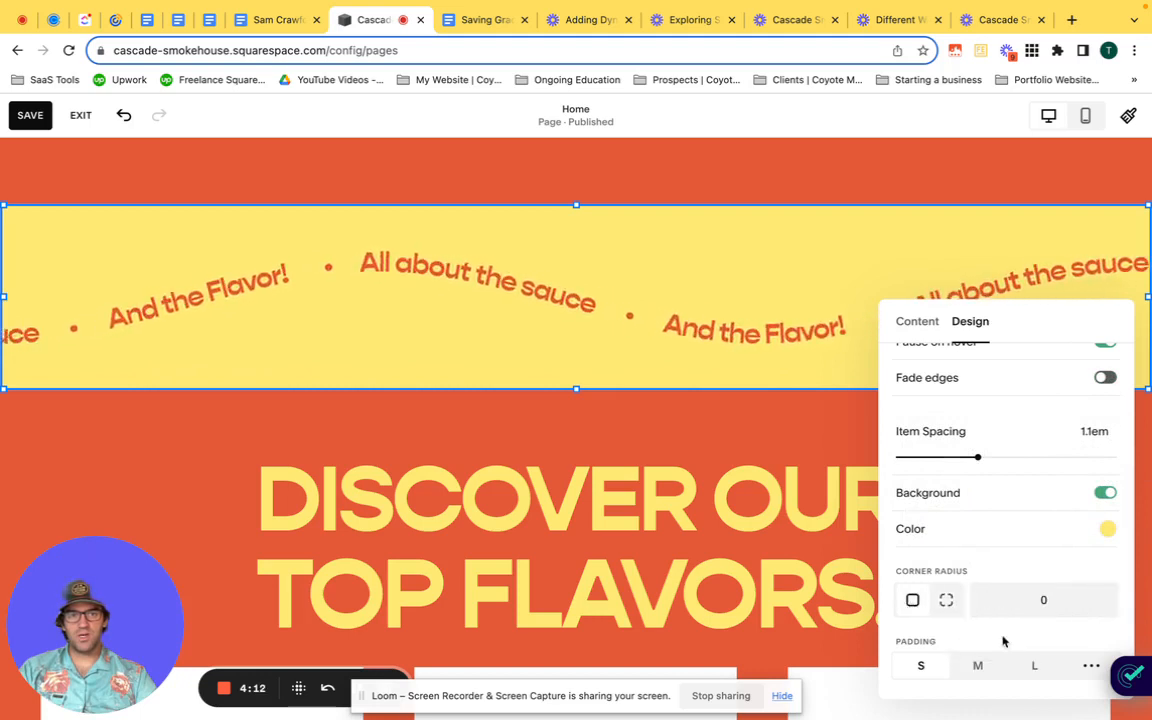
pyautogui.doubleClick(1044, 600)
pyautogui.write('40')
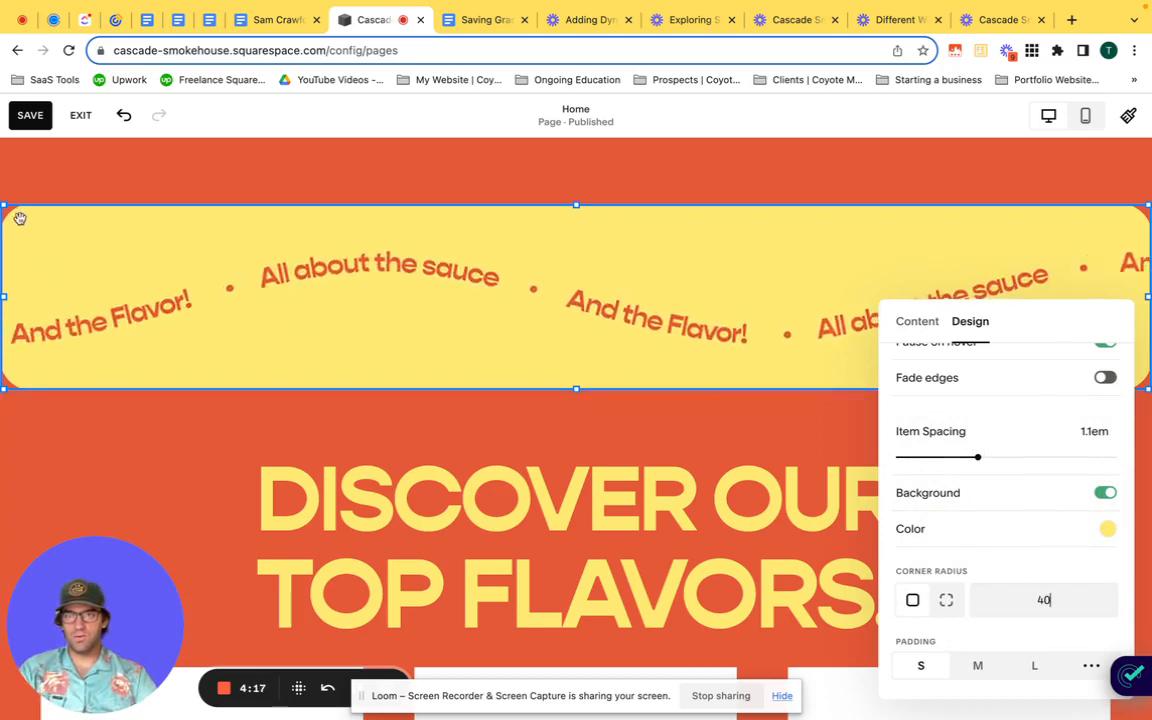
# Step: Try the M and L padding presets on the scrolling block, and return to S
pyautogui.click(978, 667)
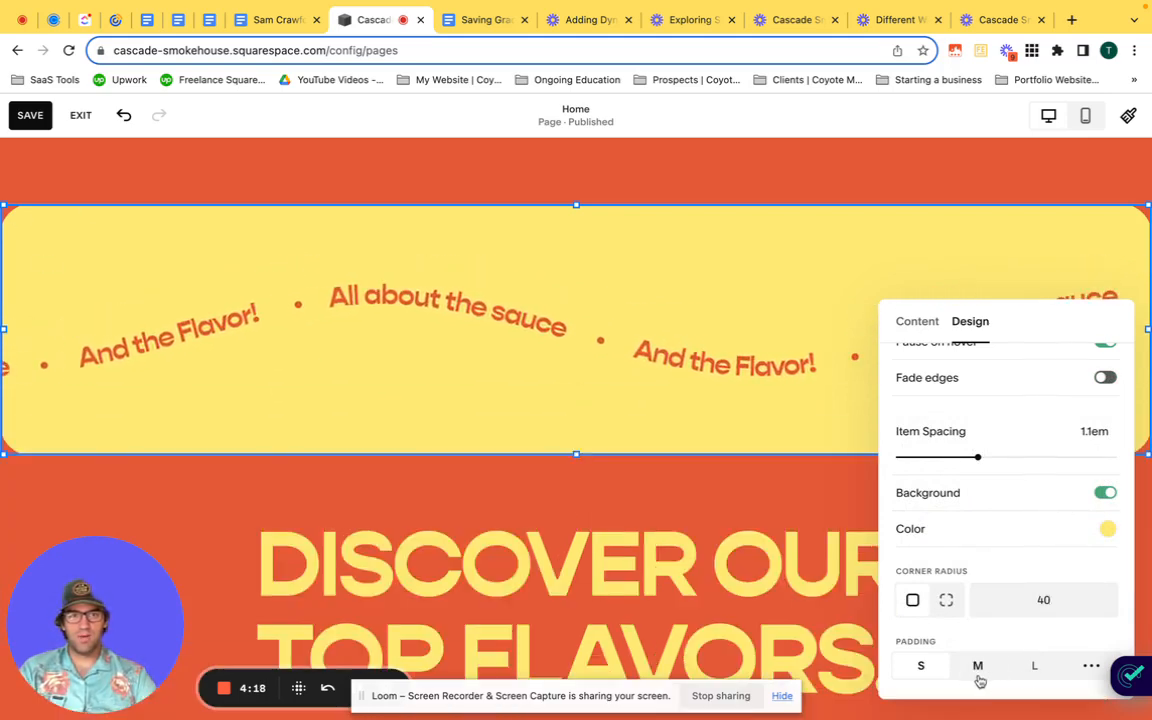
pyautogui.click(1033, 668)
pyautogui.click(921, 665)
# Step: Set custom padding for the scrolling block to 1% top and bottom and 1% left and right
pyautogui.click(1091, 665)
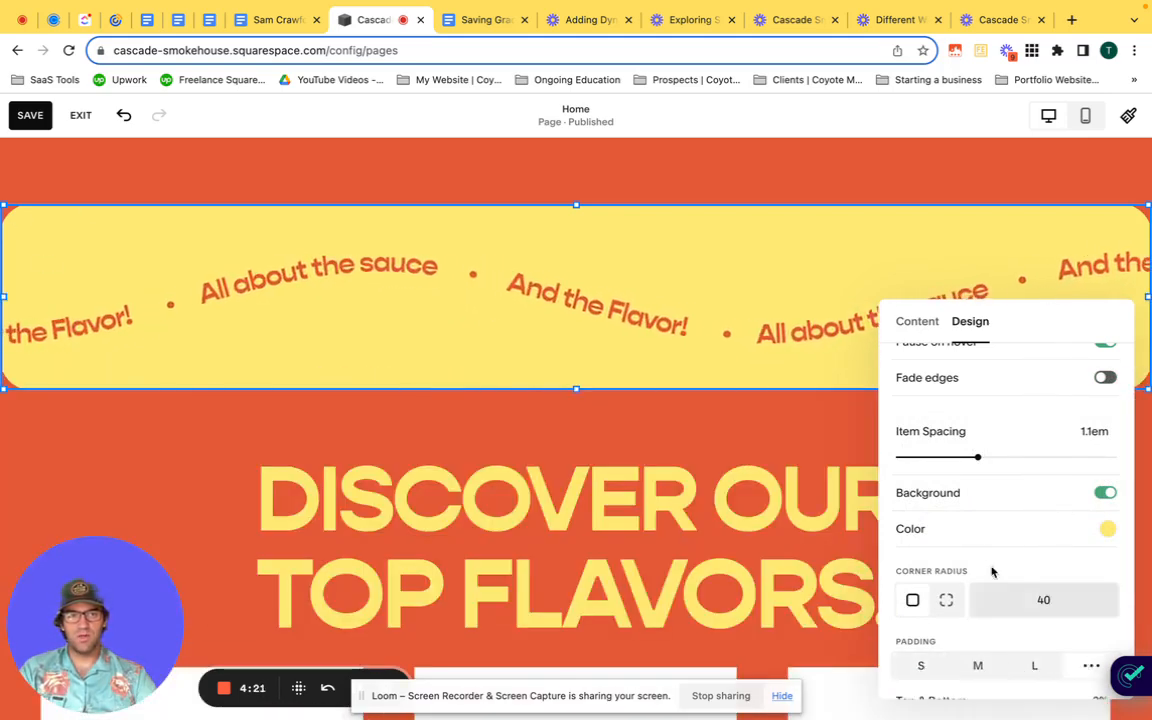
pyautogui.scroll(-2, 988, 565)
pyautogui.moveTo(930, 603); pyautogui.dragTo(909, 603)
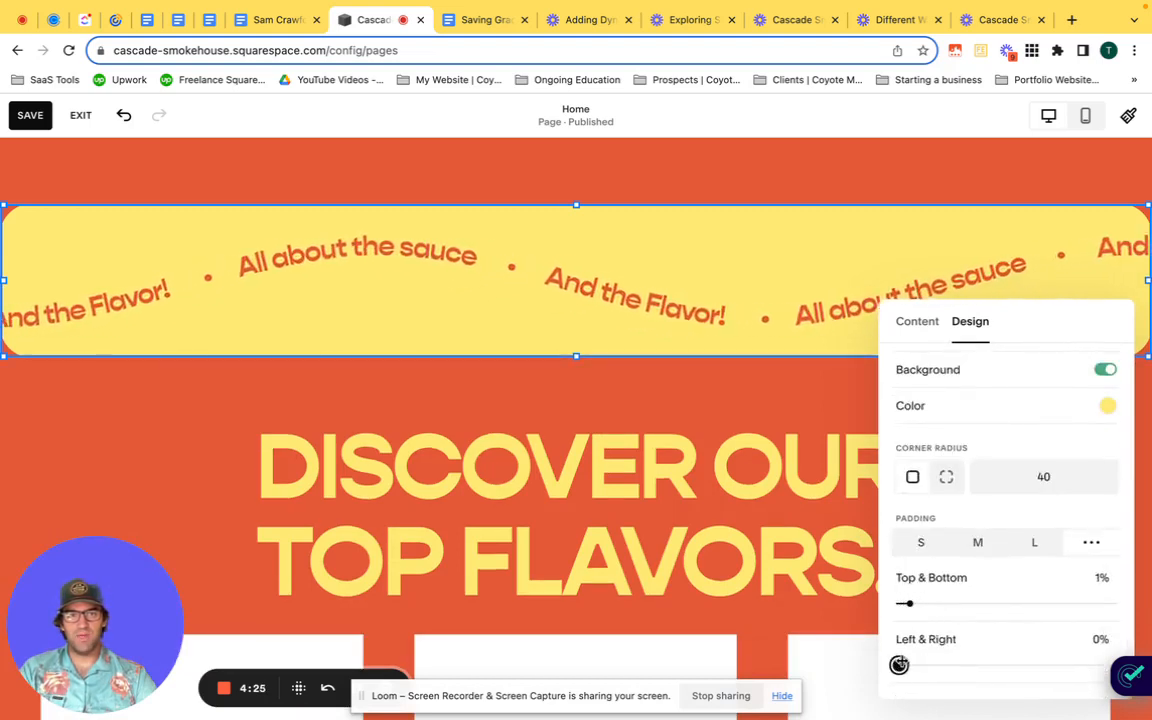
pyautogui.moveTo(897, 663); pyautogui.dragTo(909, 664)
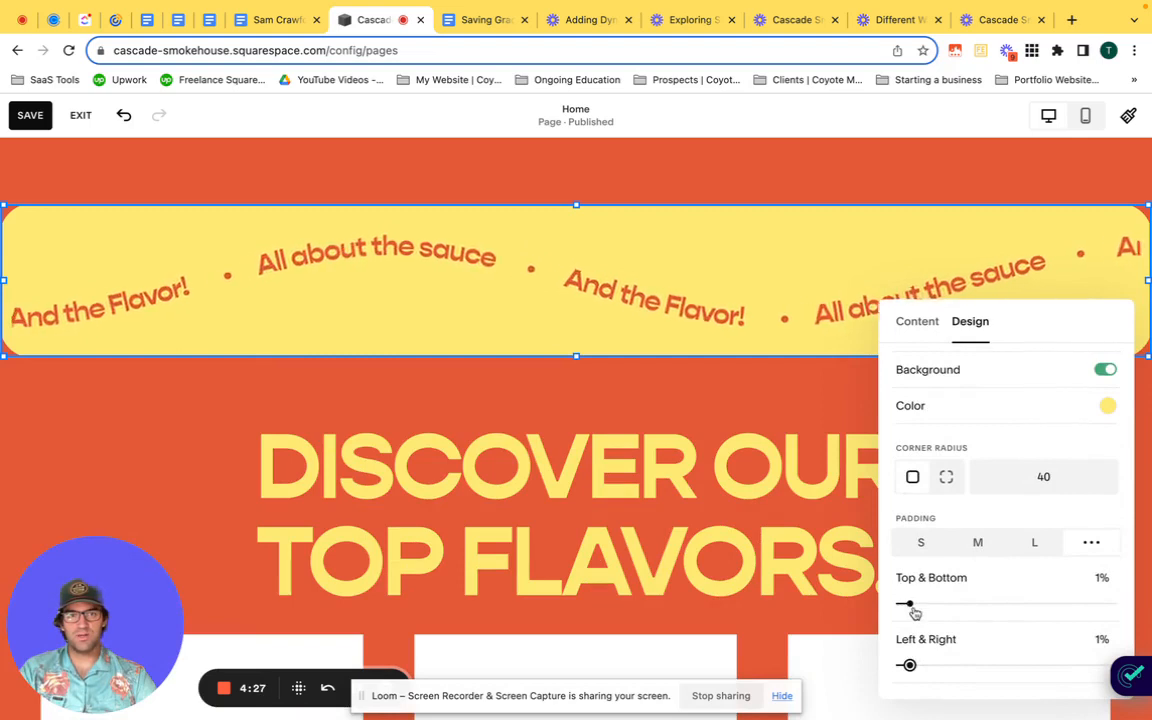